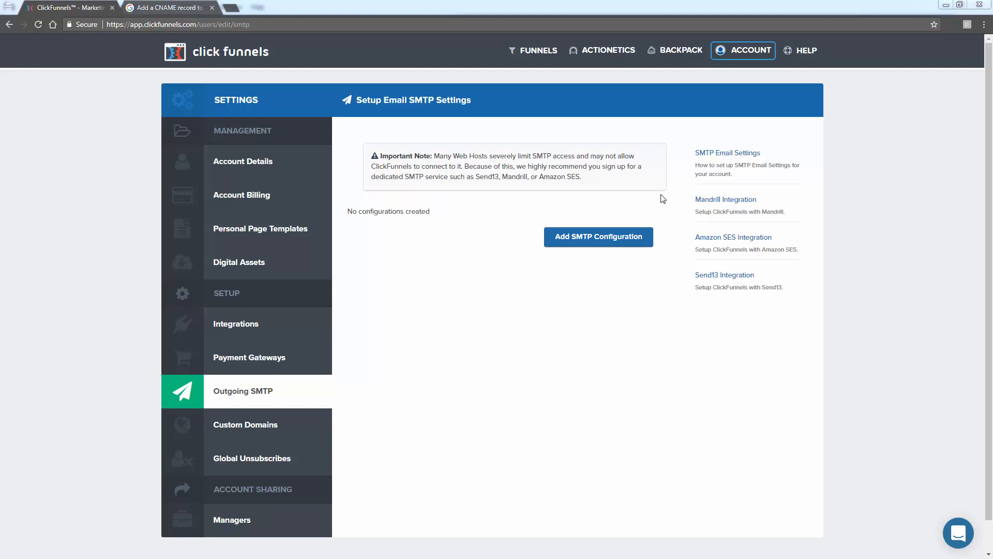
- Open the SMTP Email Settings documentation and bring up the article "Integrate Sendgrid SMTP With ClickFunnels"
click(714, 154)
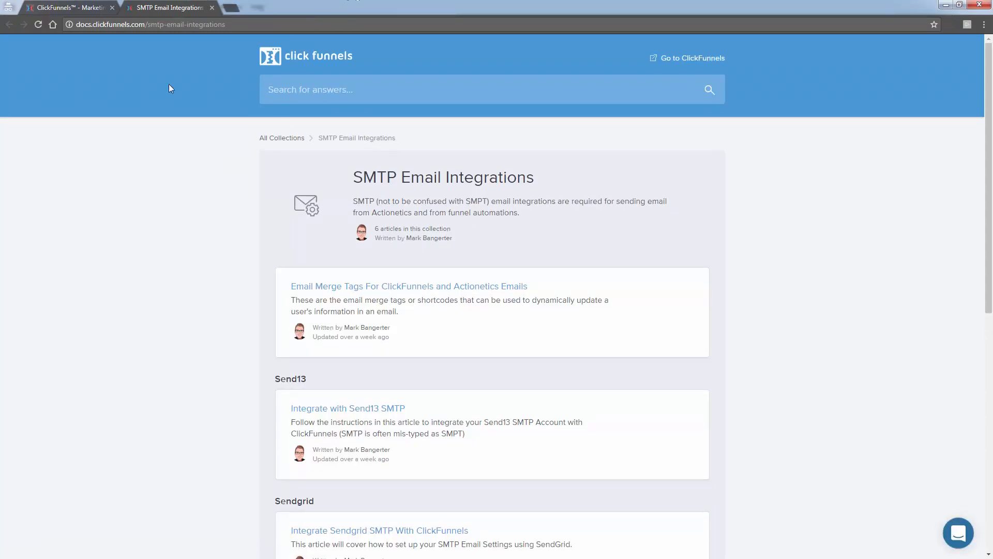
scroll(161, 250, down, 2)
scroll(161, 250, down, 2)
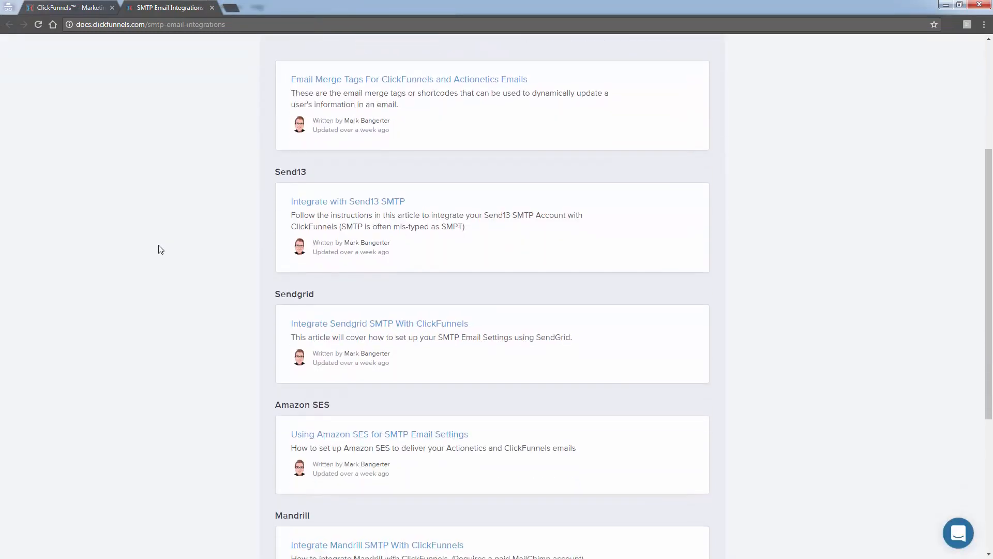
double_click(284, 294)
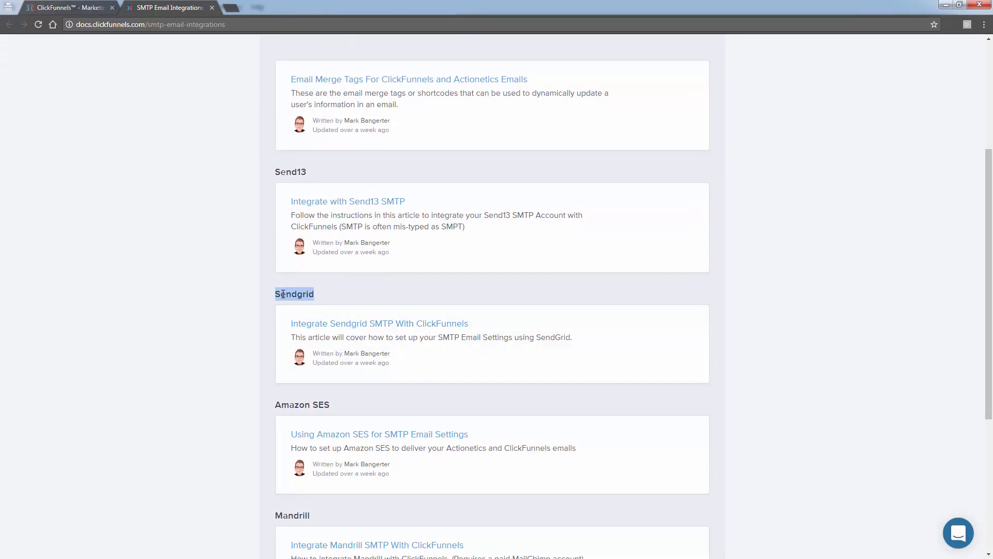
click(283, 294)
click(321, 324)
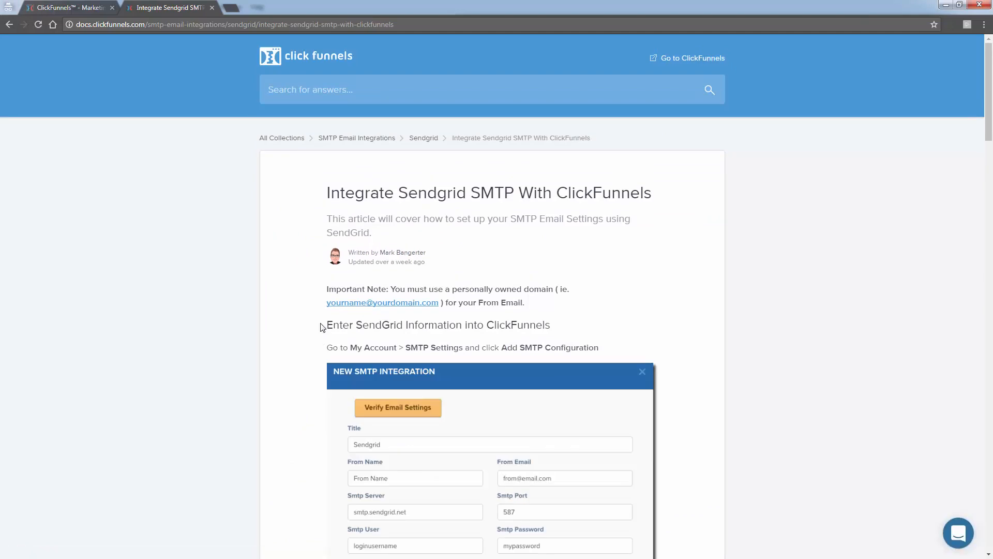
- Read through the Sendgrid integration article's SMTP field settings, footer snippet and webhook instructions
scroll(321, 326, down, 4)
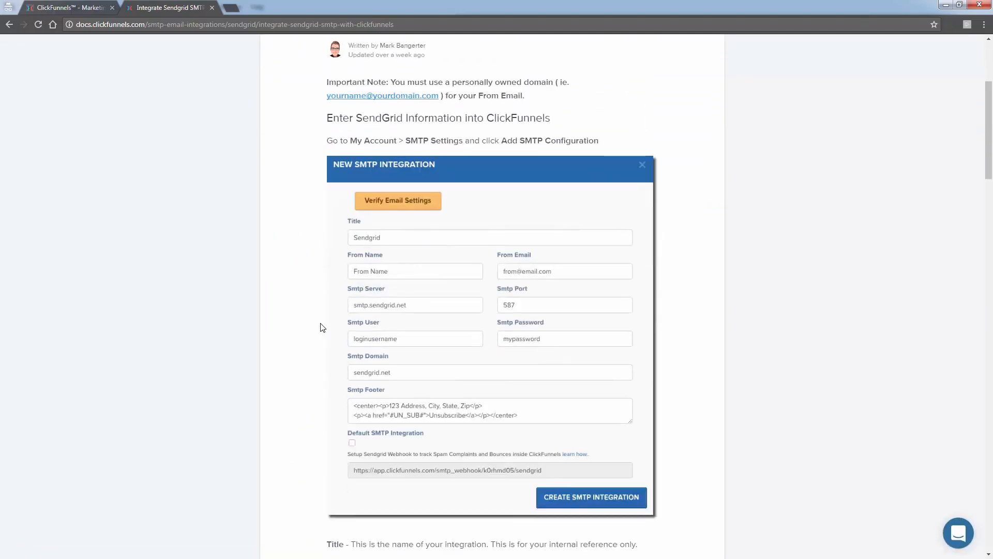
scroll(320, 327, down, 1)
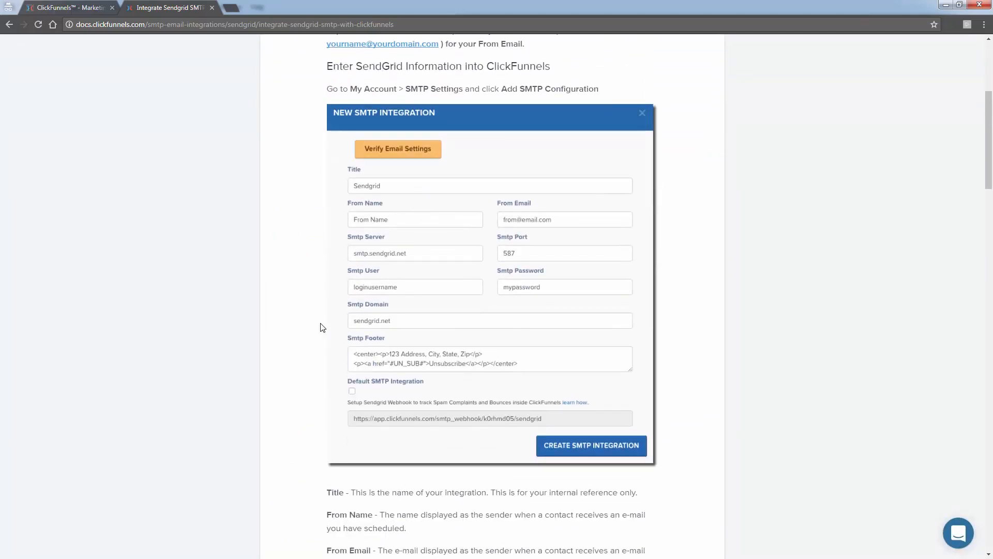
scroll(322, 328, up, 5)
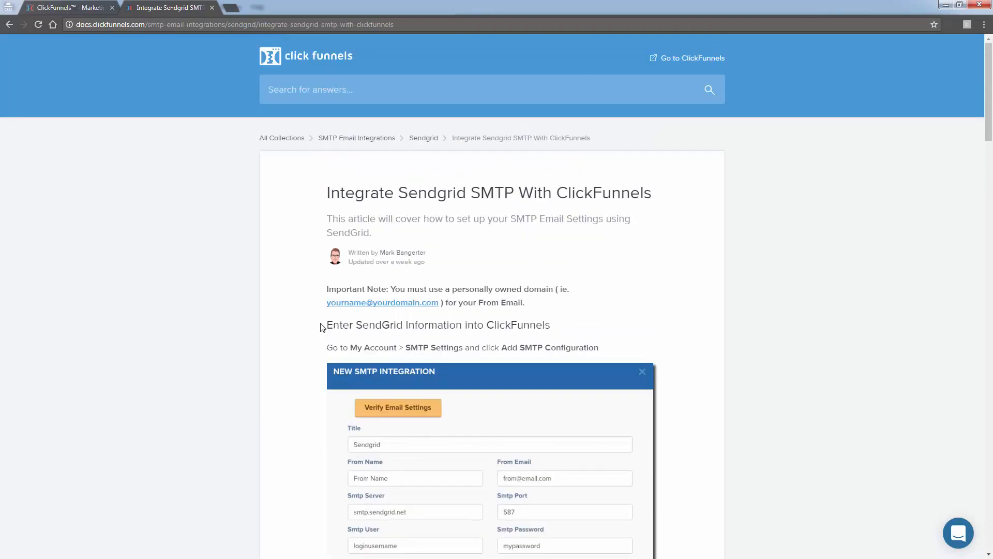
scroll(321, 327, down, 4)
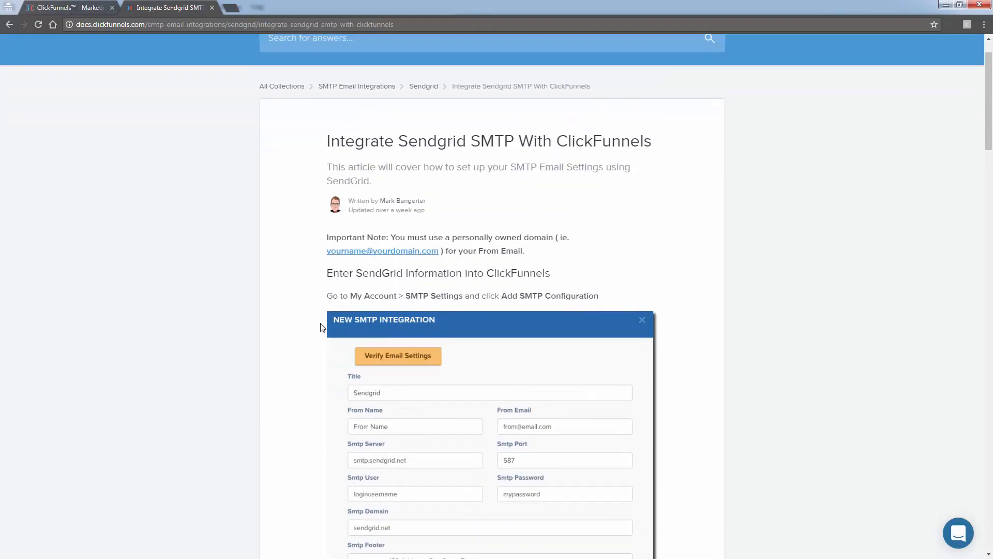
scroll(320, 326, down, 11)
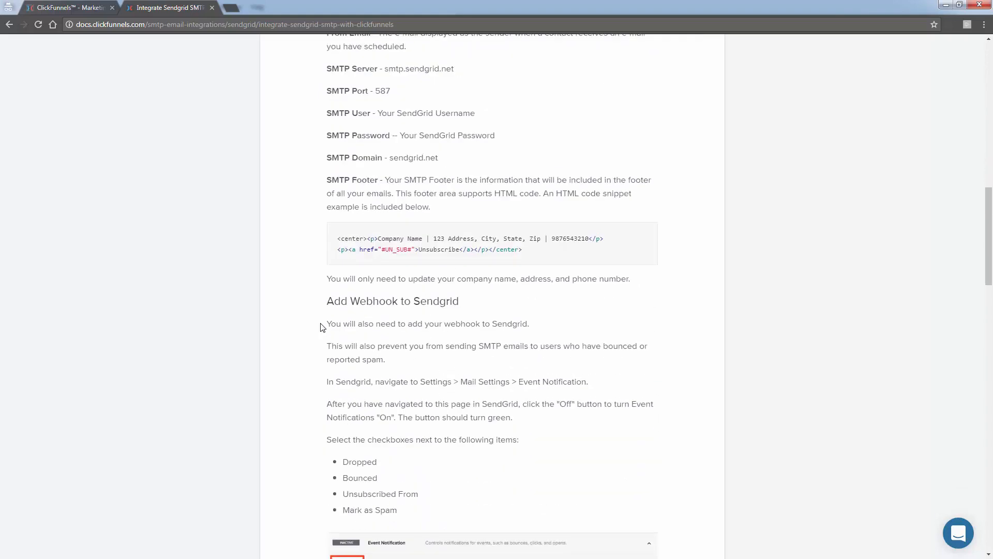
scroll(321, 327, up, 14)
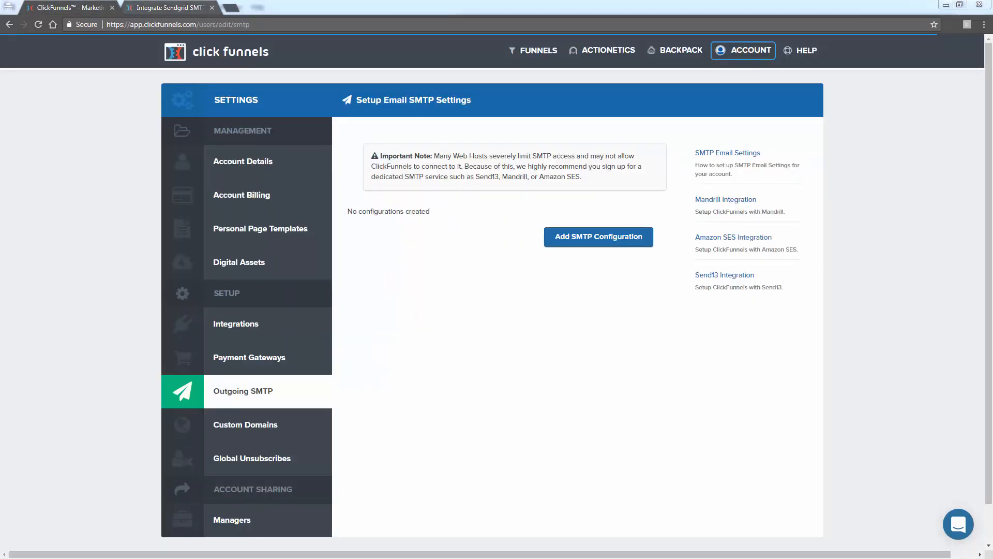
- Search the web for "sendgrid free" in a new tab and open the "Try SendGrid for Free" result
click(234, 11)
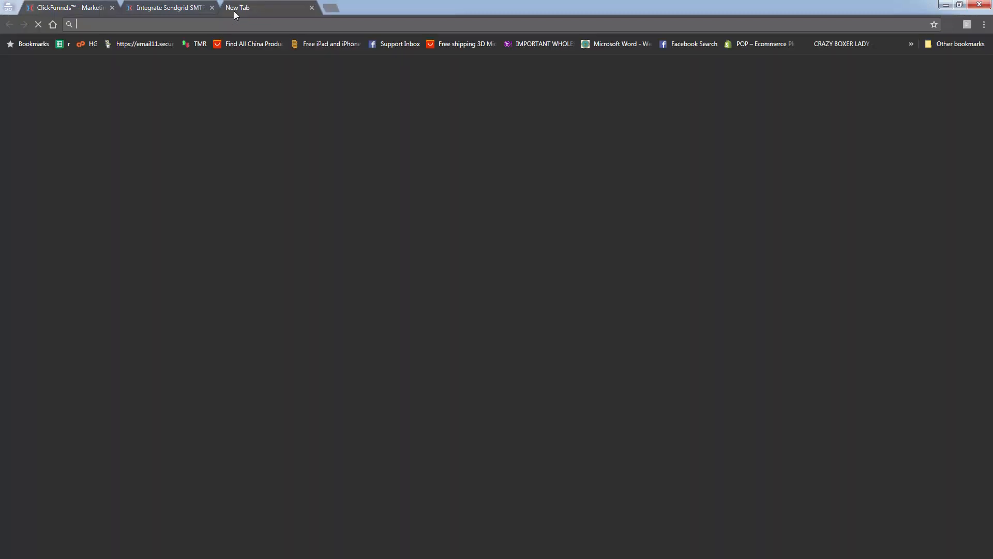
text(sen)
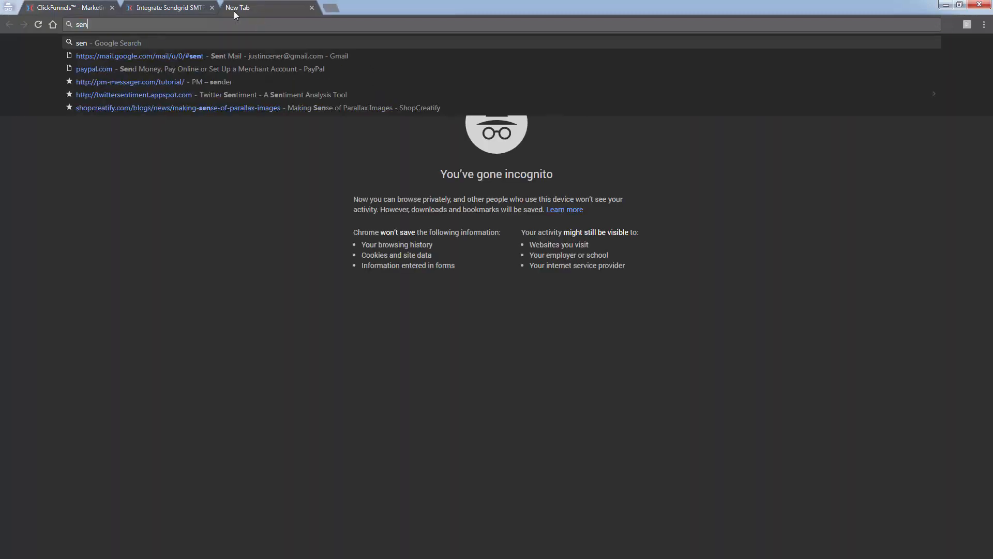
text(dgrid free)
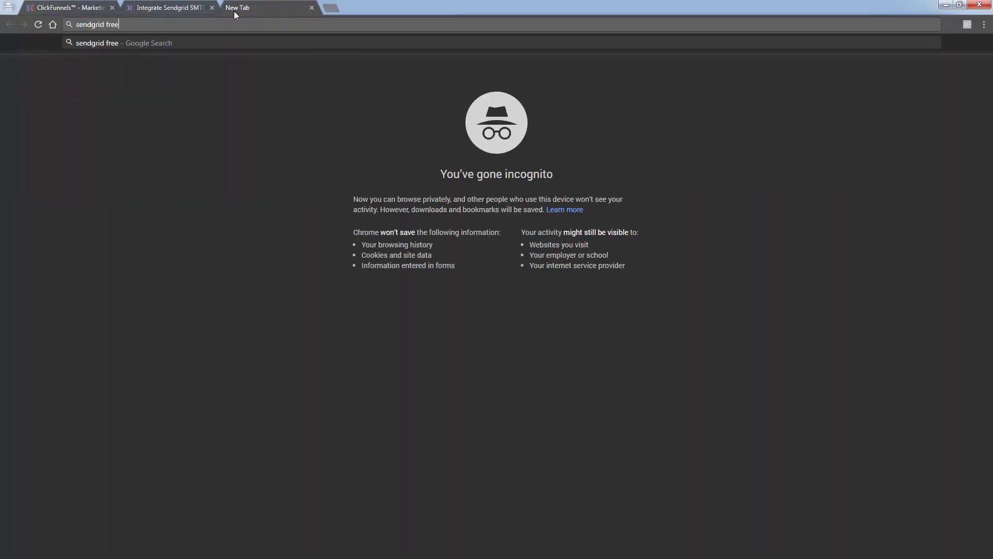
key(Return)
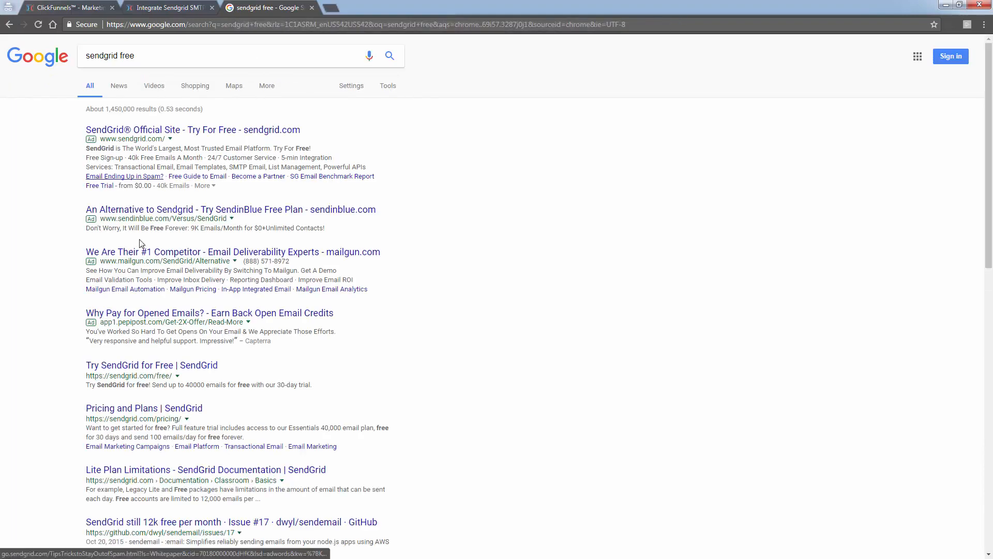
scroll(148, 319, down, 1)
click(148, 318)
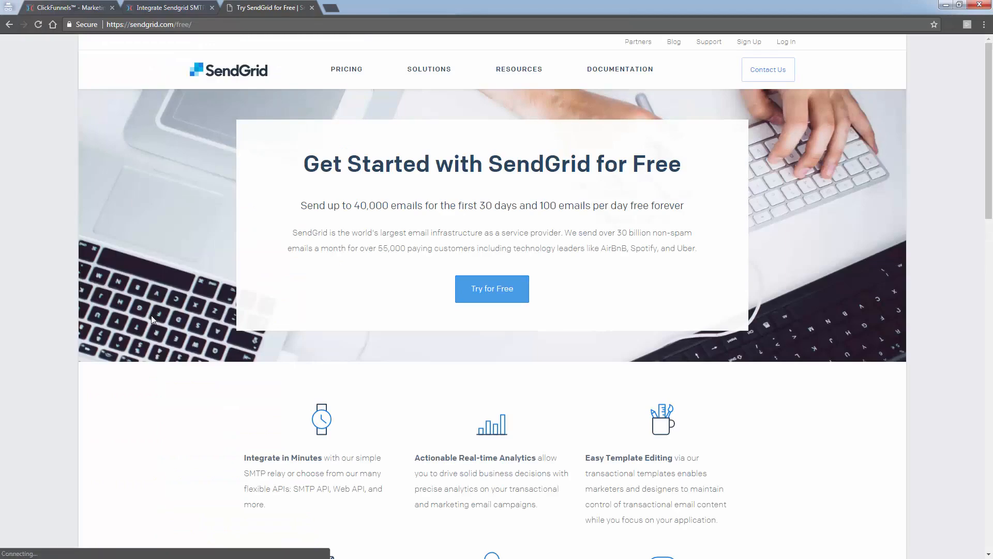
- Review SendGrid's free offer and proceed to the sign-up pricing page
scroll(153, 317, down, 1)
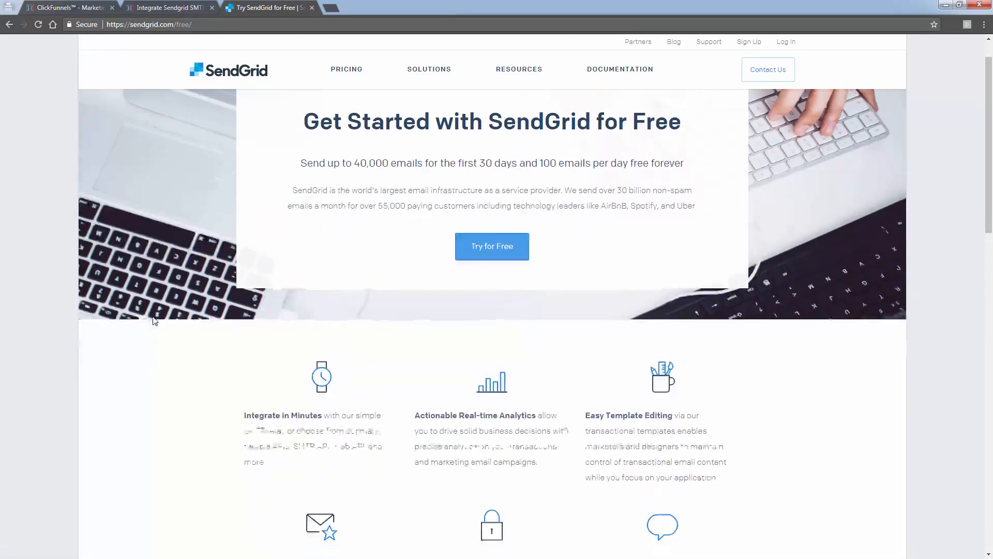
scroll(154, 321, down, 1)
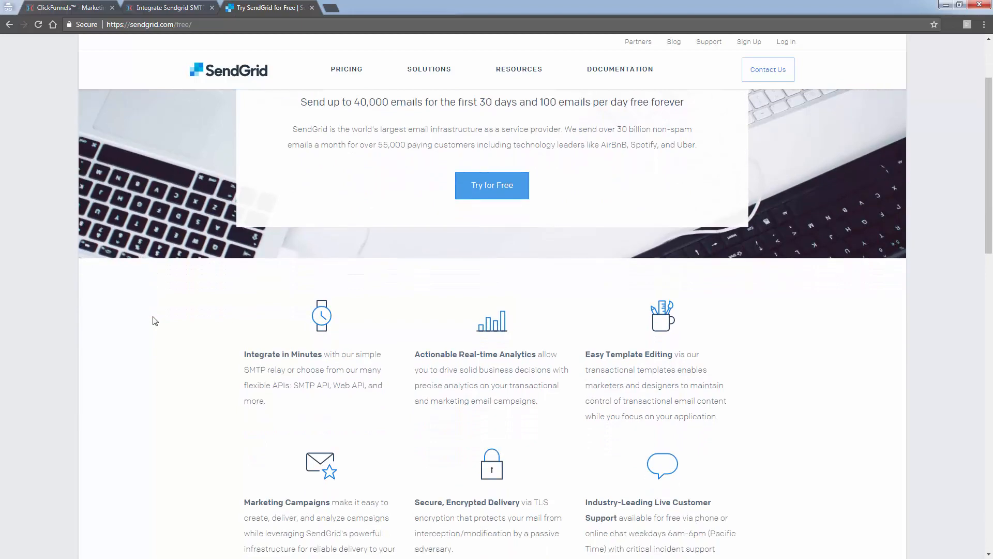
scroll(154, 320, down, 2)
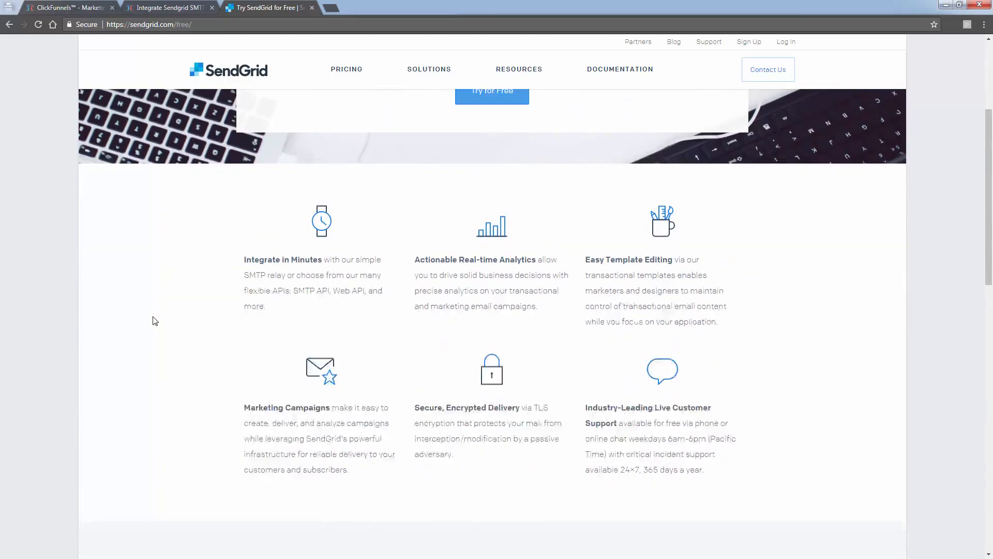
scroll(154, 320, up, 3)
scroll(154, 321, up, 1)
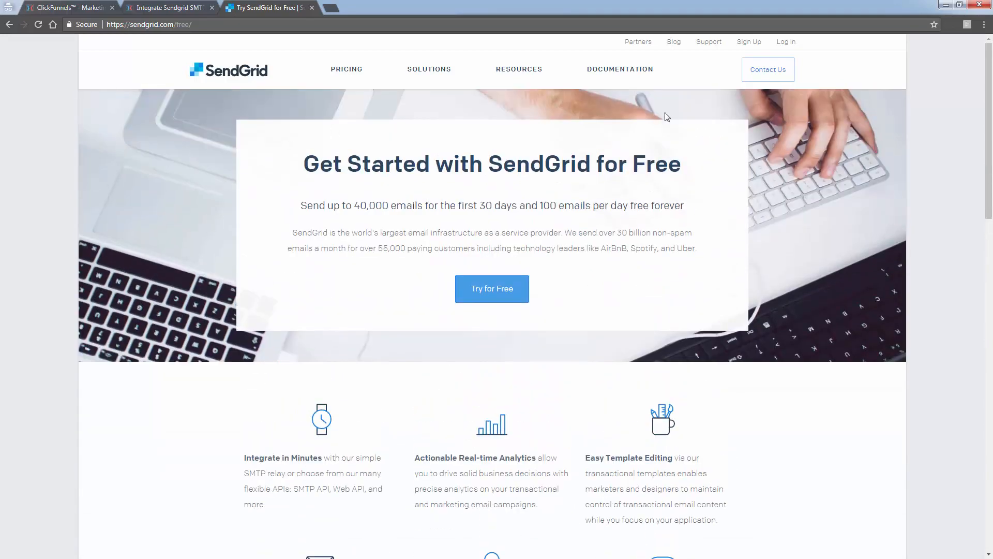
click(742, 44)
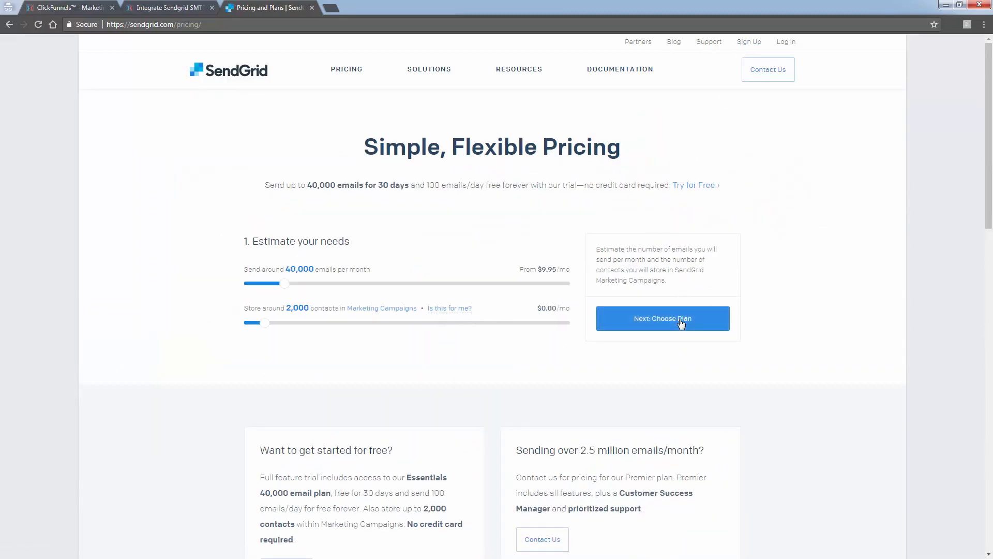
- Review the pricing options and plan comparison, and start the free trial sign-up that needs no credit card
scroll(314, 333, down, 4)
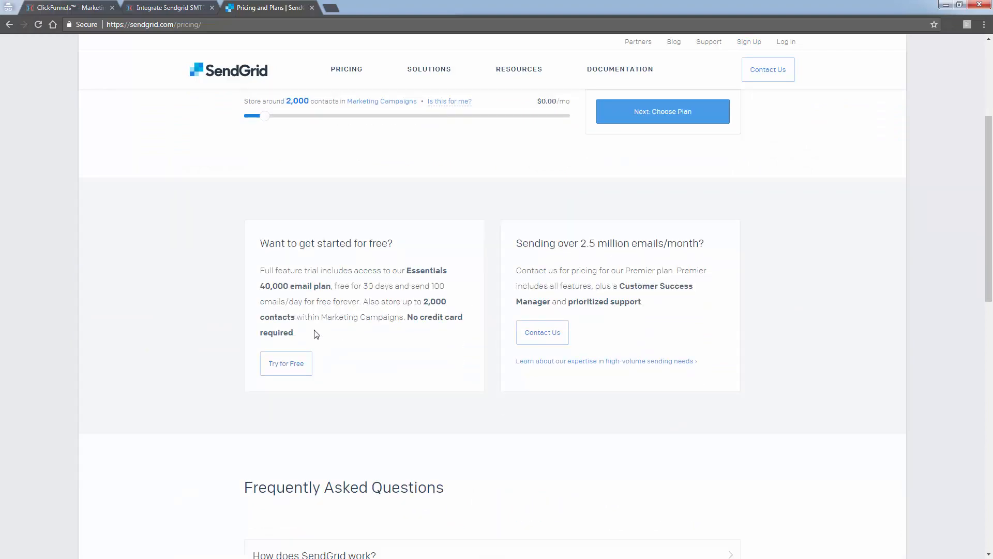
scroll(316, 333, down, 6)
scroll(318, 333, up, 10)
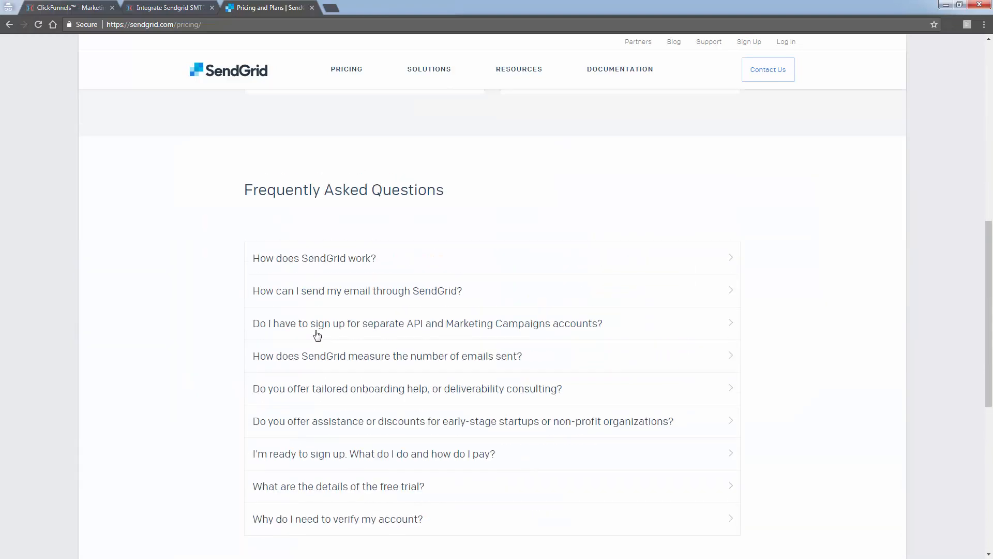
click(661, 316)
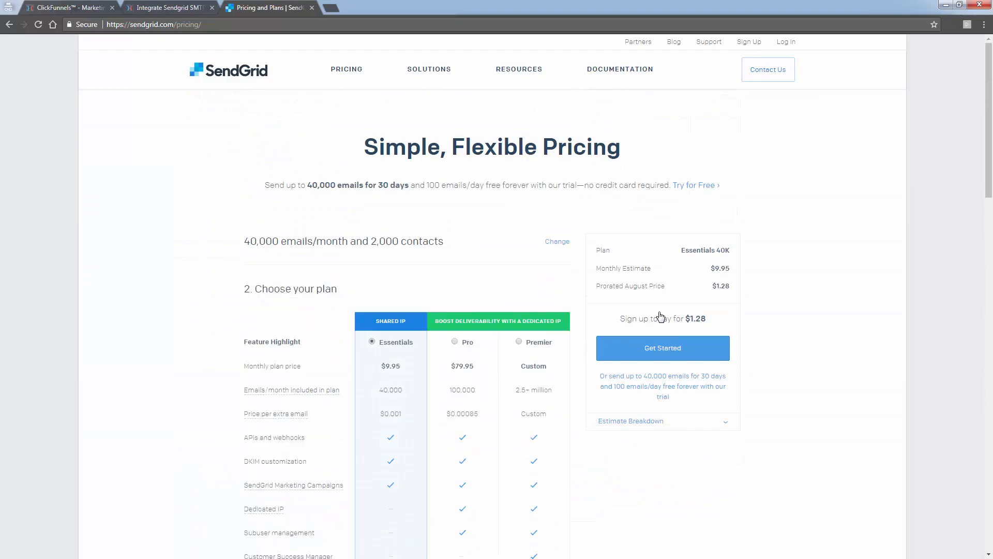
scroll(661, 316, down, 6)
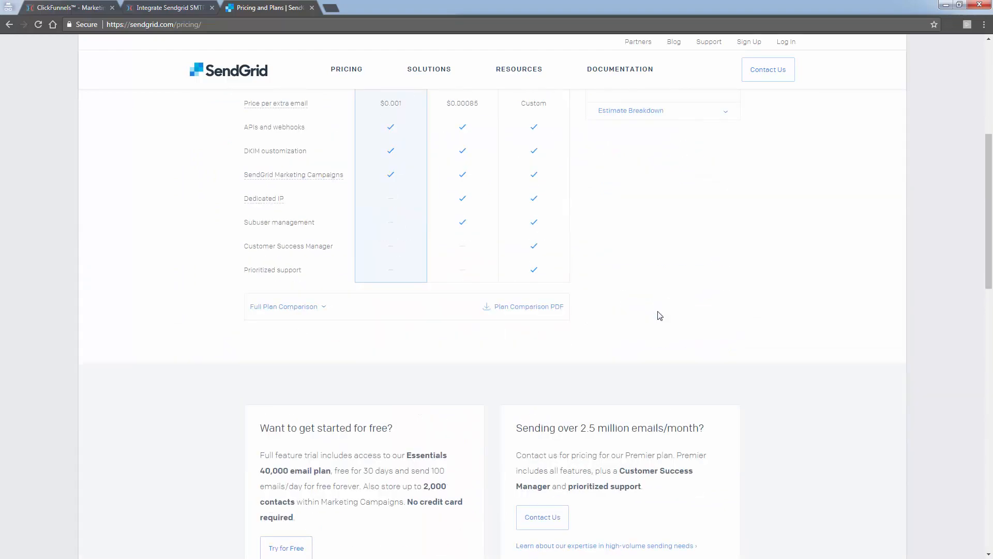
scroll(610, 336, down, 3)
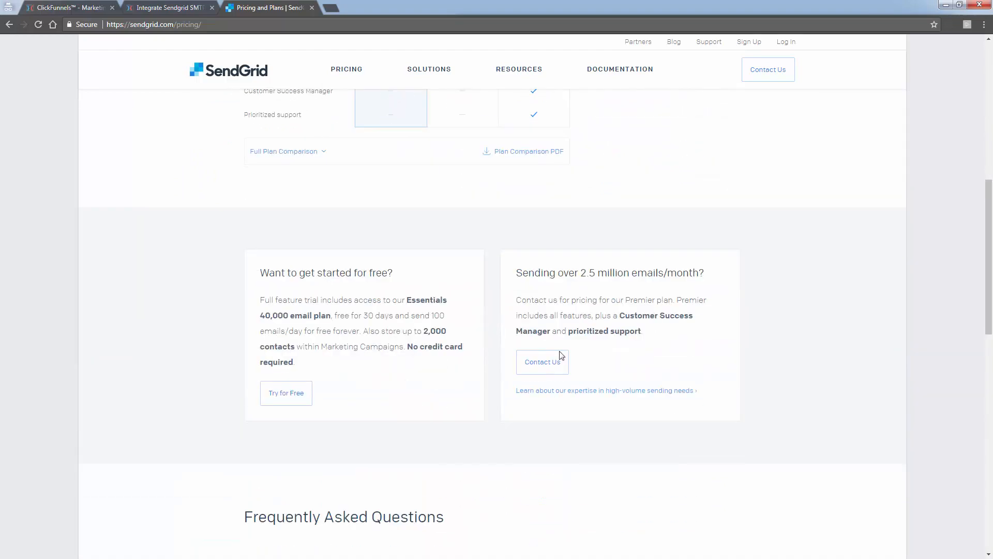
click(306, 394)
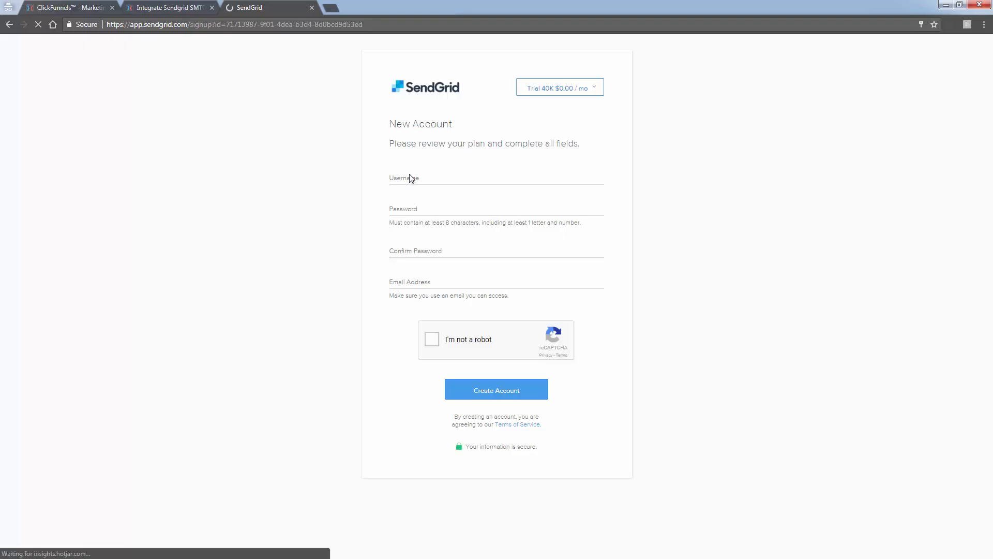
- Place the cursor in the new account form's username field and move the SendGrid tab to its own window
click(408, 179)
text(cenermastermind)
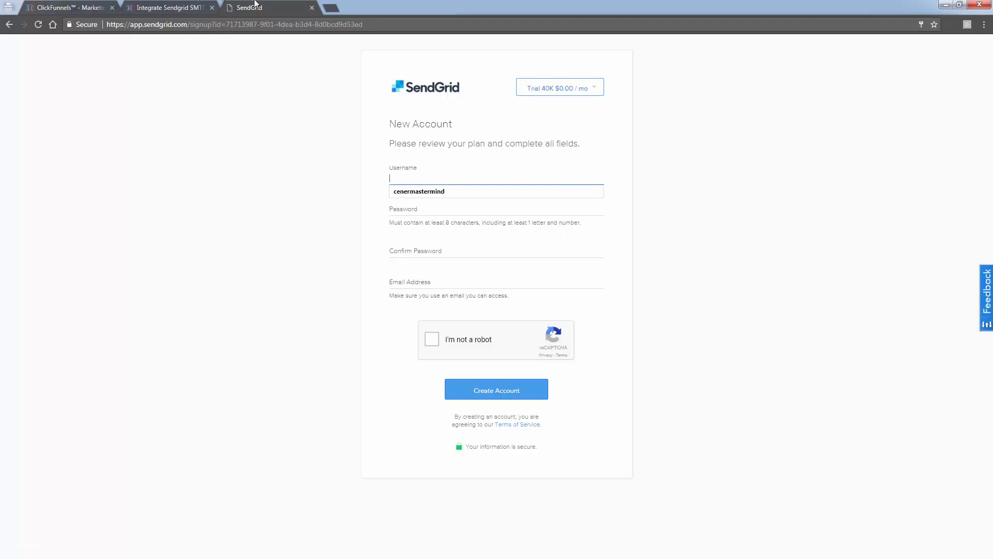
drag(255, 6, 0, 109)
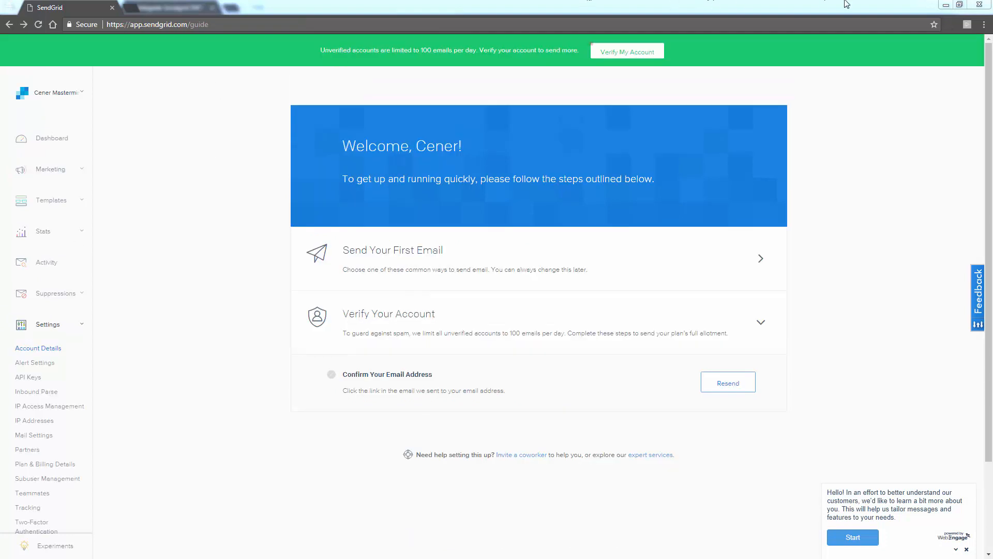
- Start verification of the new SendGrid account from its welcome page
click(638, 54)
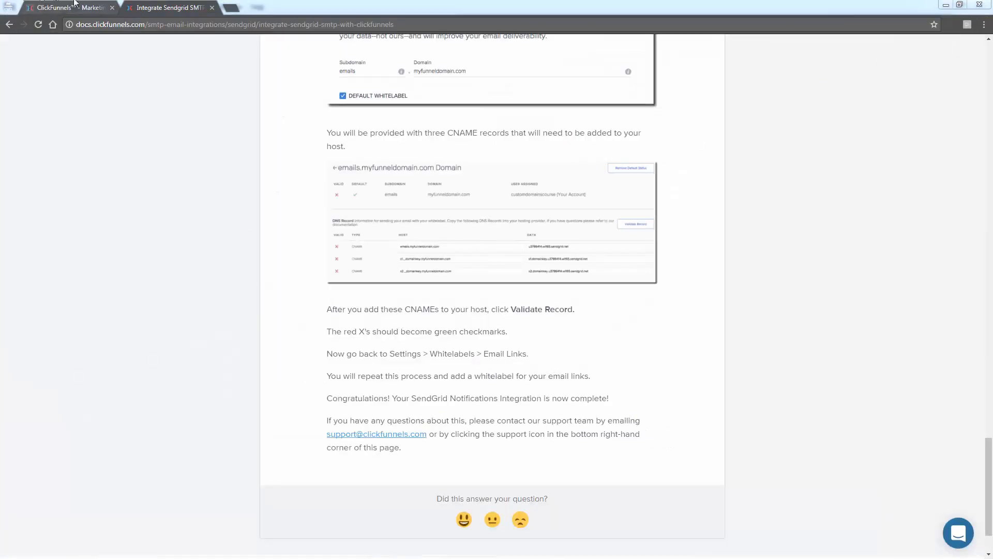
- Return to ClickFunnels' Outgoing SMTP settings and add a new SMTP configuration titled "Sendgrid"
click(85, 8)
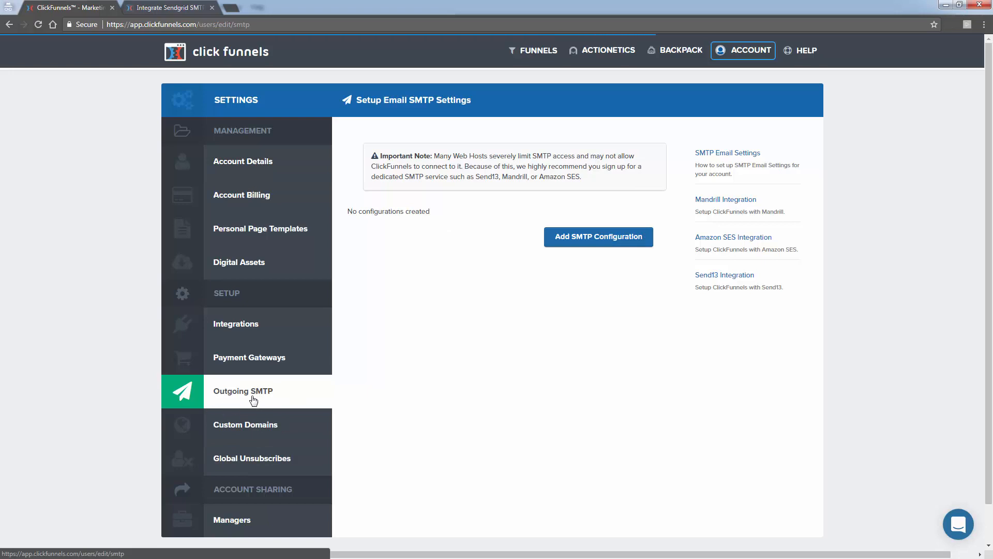
click(583, 237)
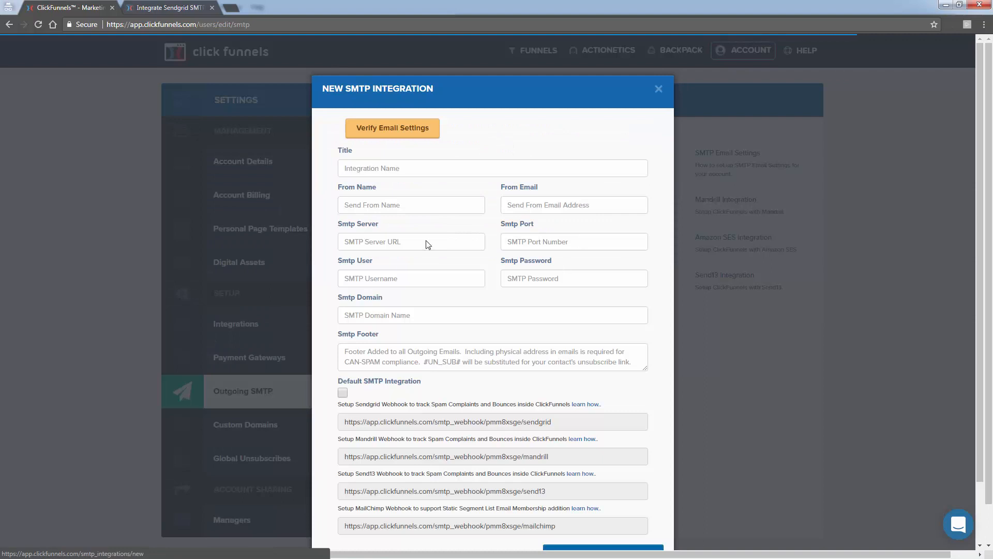
click(358, 166)
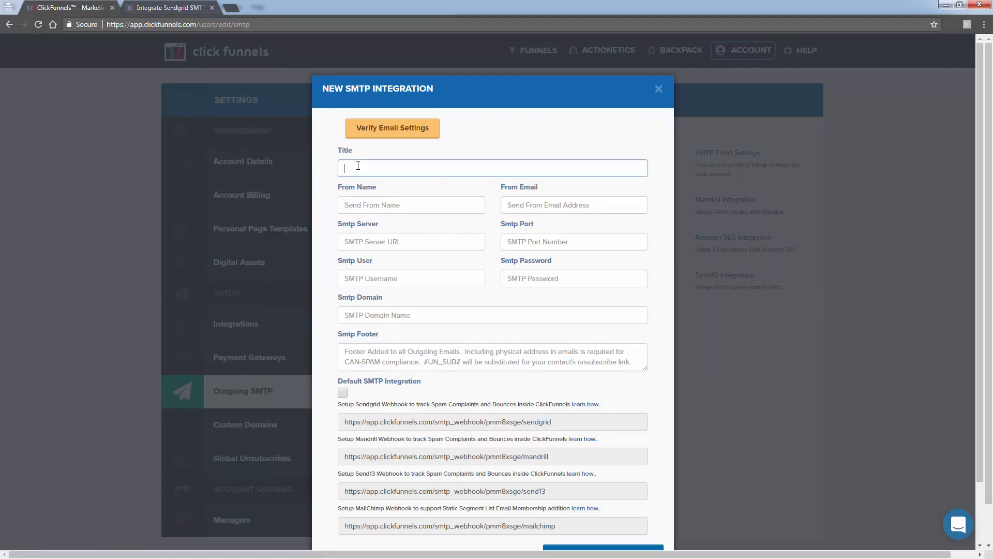
text(Sendgrid)
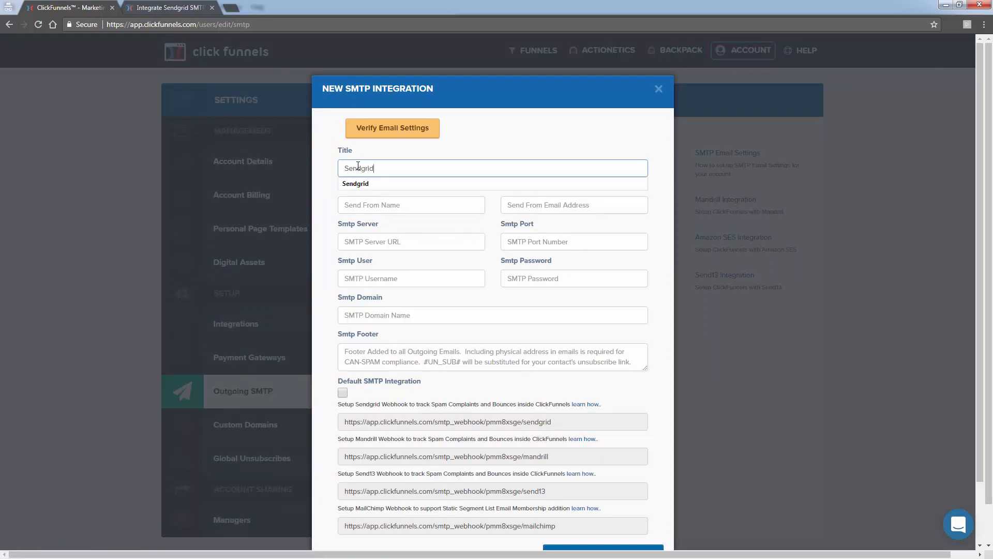
- Fill in the sender's full name as the From Name and the sender's e-mail address as the From Email
click(388, 197)
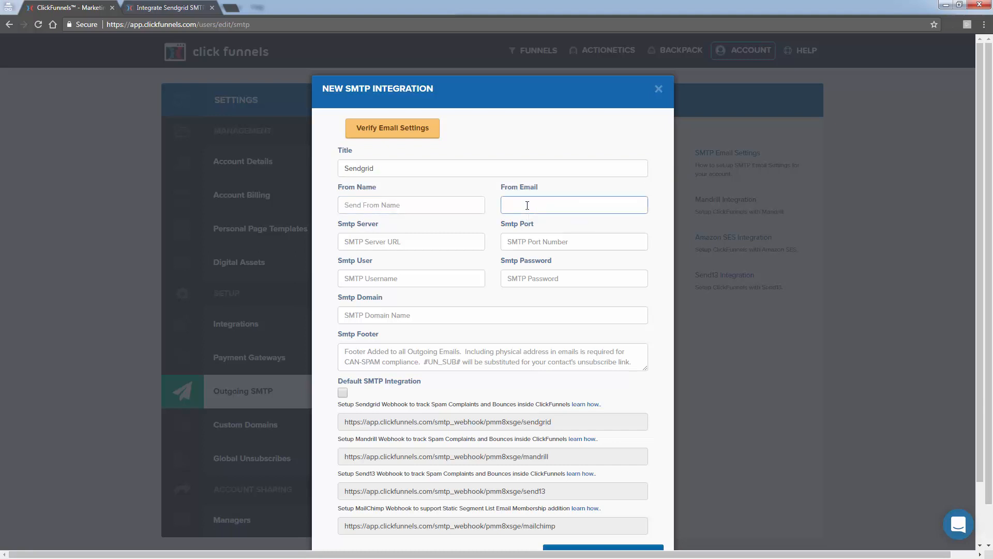
click(438, 206)
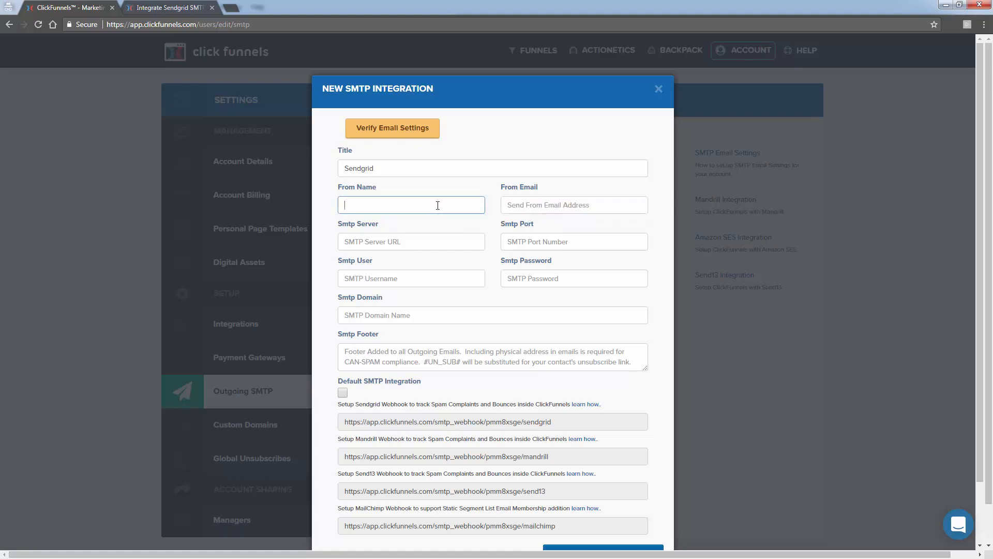
text(Justin Cener)
key(Tab)
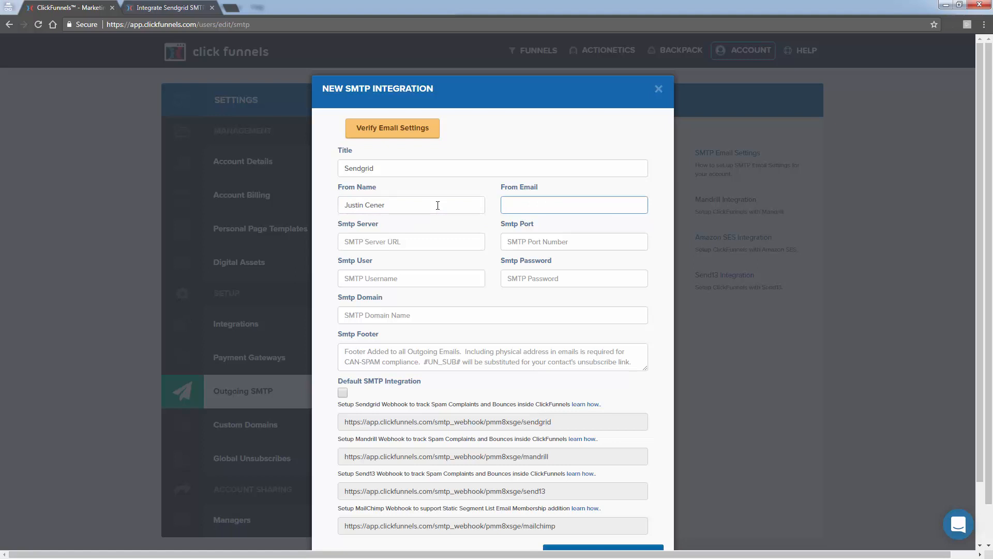
drag(519, 205, 495, 218)
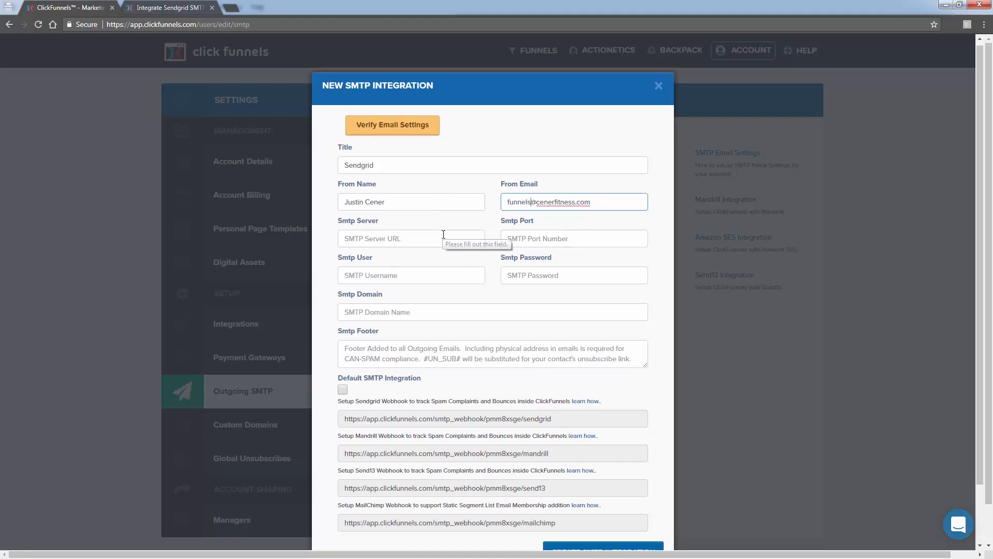
- Enter the SendGrid account username as the Smtp User of the new integration
scroll(443, 234, down, 1)
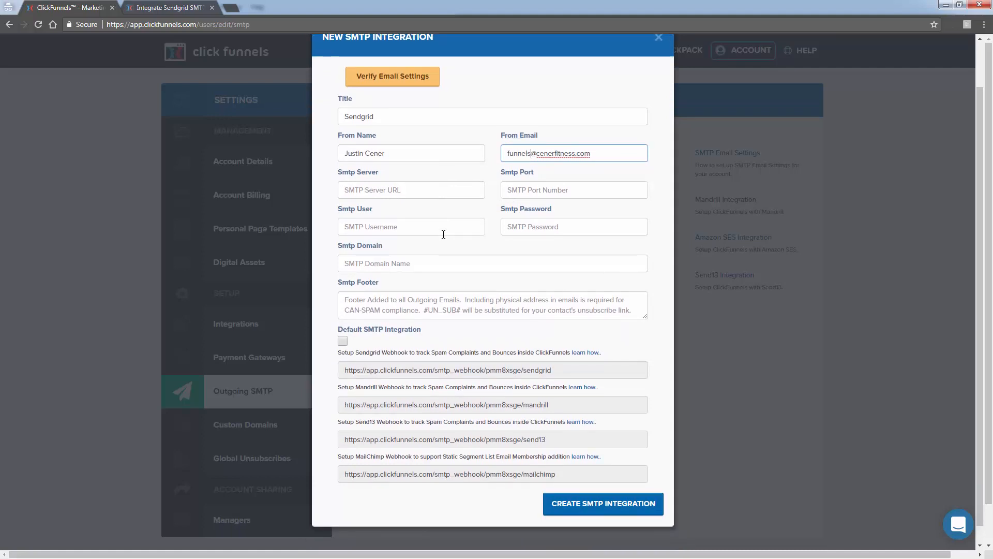
click(405, 225)
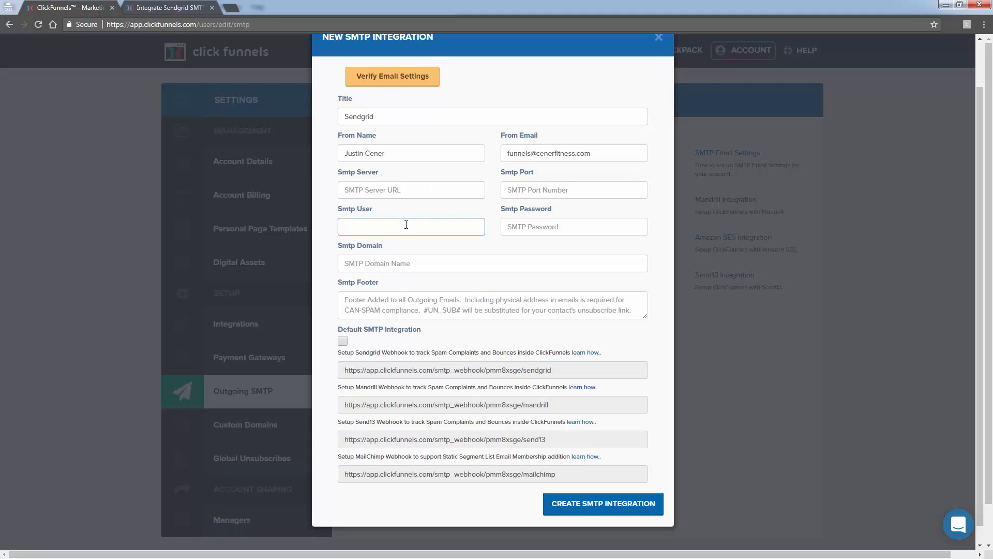
text(cenermastermind2)
key(Tab)
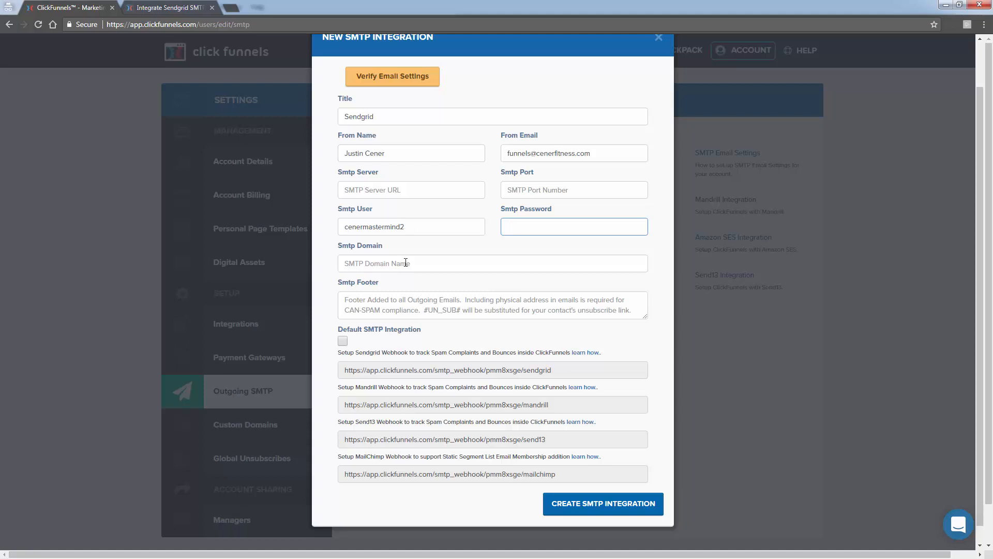
- Copy the SMTP server address smtp.sendgrid.net from the SendGrid integration guide into the Smtp Server field
click(156, 8)
scroll(204, 374, up, 10)
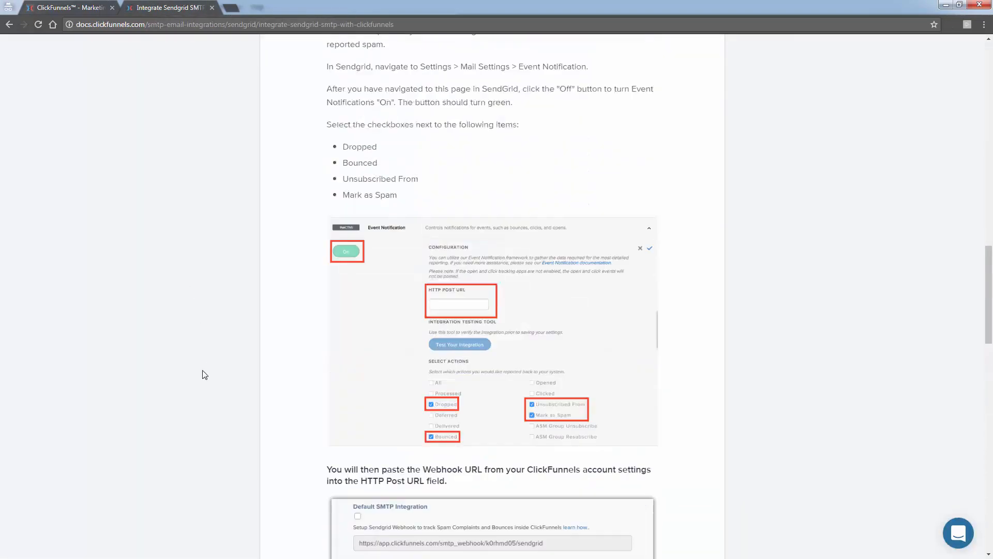
scroll(204, 374, up, 20)
scroll(203, 373, down, 10)
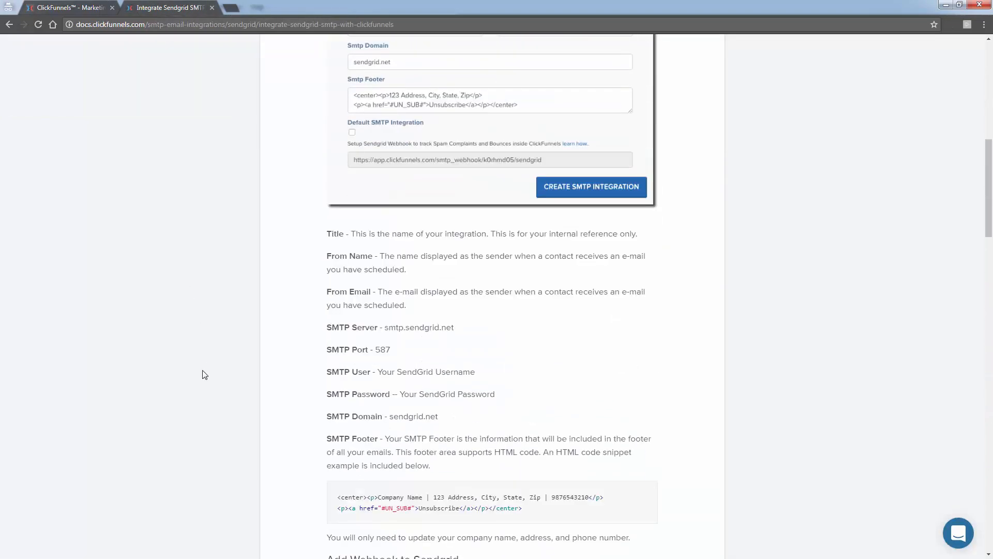
drag(323, 329, 421, 353)
click(421, 353)
drag(386, 329, 453, 328)
right_click(452, 328)
click(469, 334)
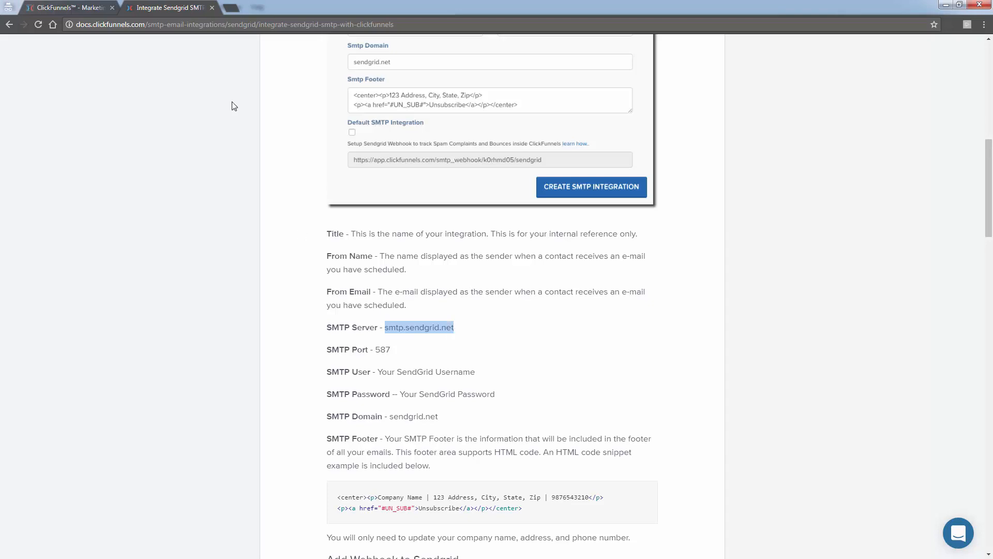
click(98, 5)
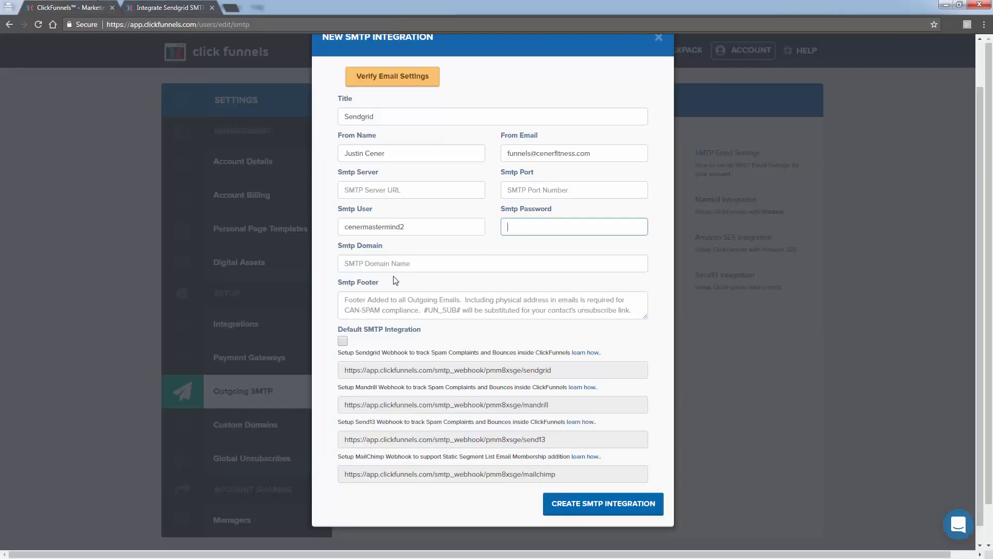
click(386, 190)
key(ctrl+v)
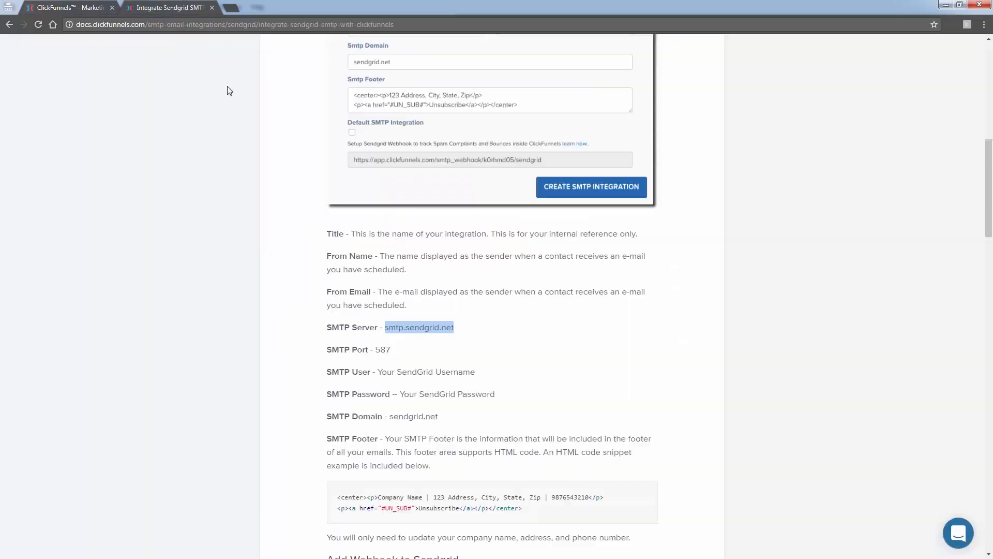
- Copy the port number 587 from the integration guide into the Smtp Port field
click(176, 7)
double_click(382, 350)
click(62, 6)
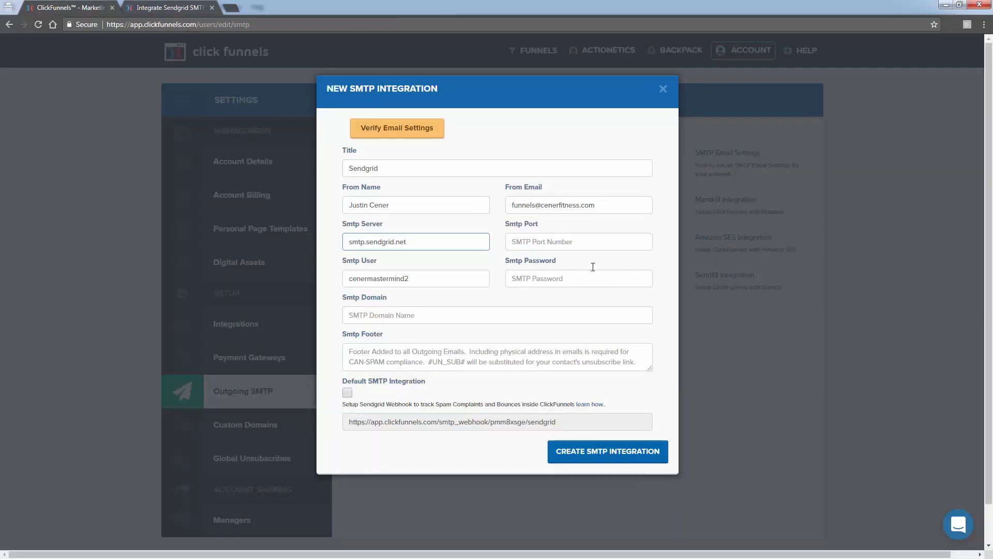
click(566, 240)
key(ctrl+v)
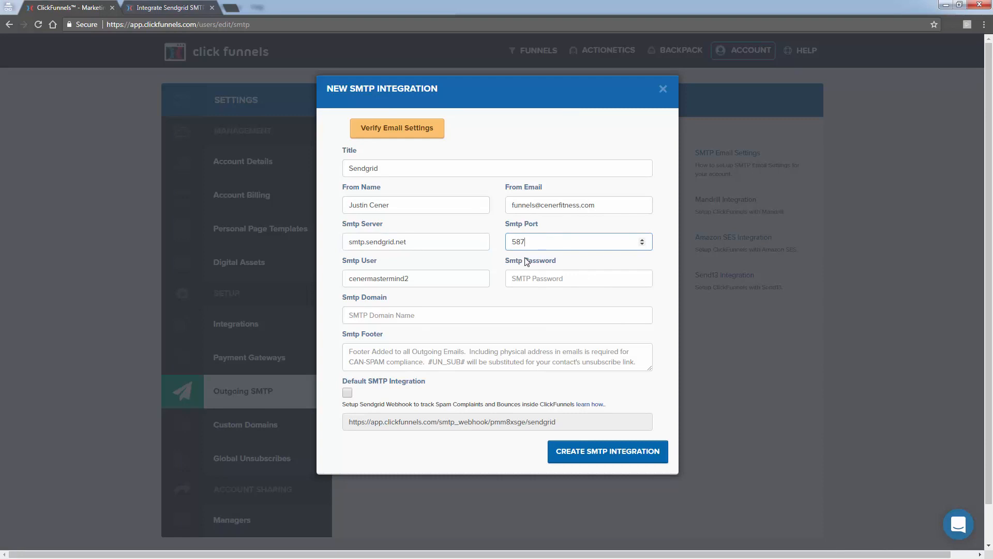
- Copy the domain sendgrid.net from the integration guide into the Smtp Domain field
click(197, 6)
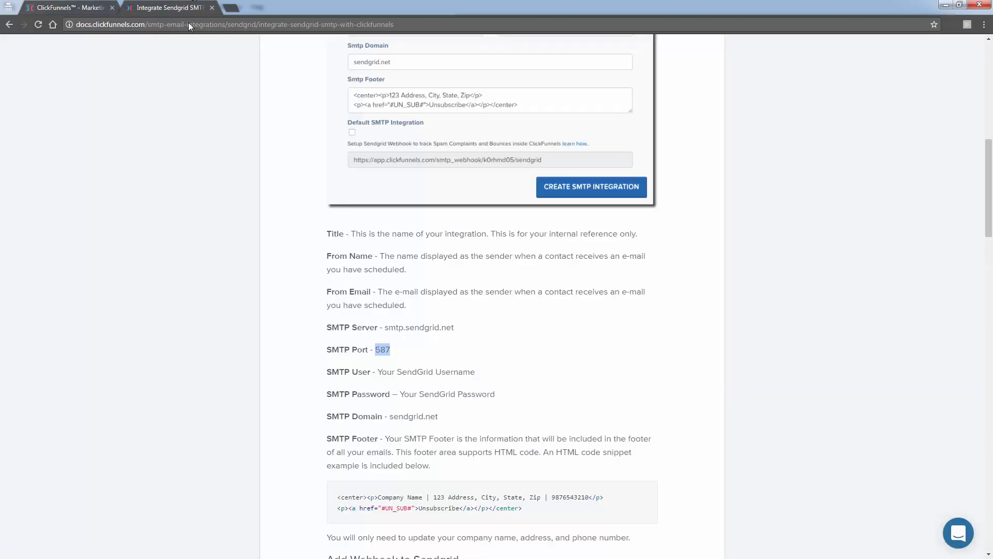
click(187, 319)
drag(390, 416, 438, 416)
right_click(436, 420)
click(438, 425)
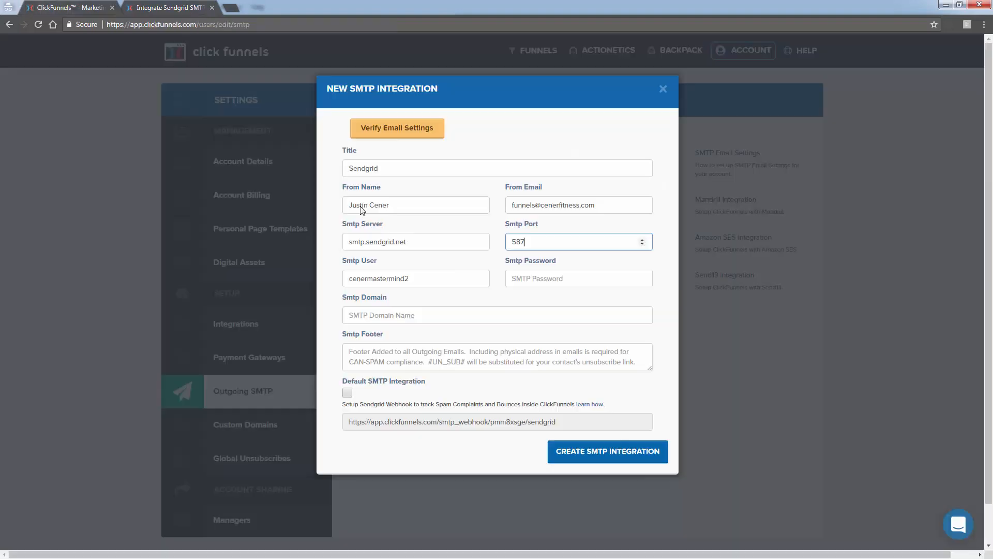
click(59, 7)
click(430, 310)
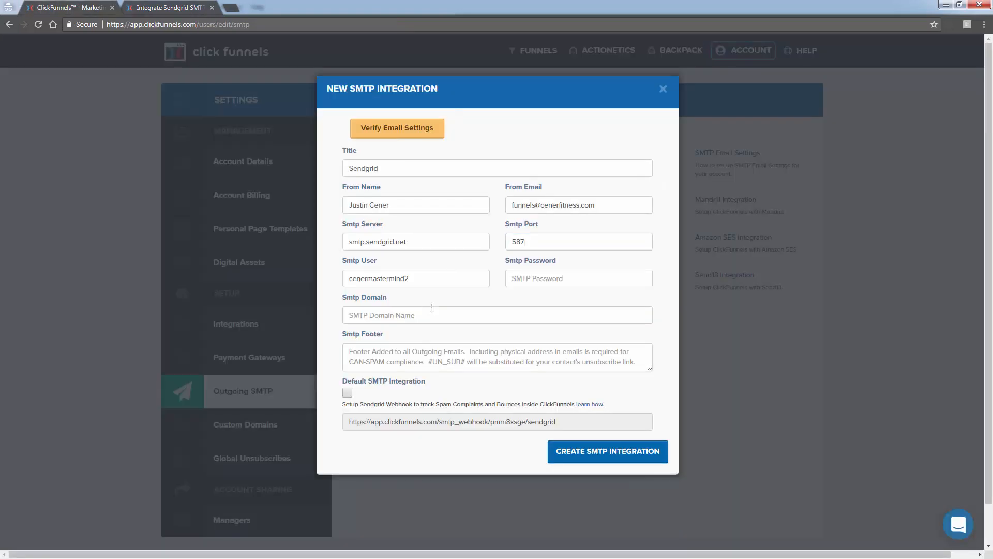
key(ctrl+v)
click(414, 354)
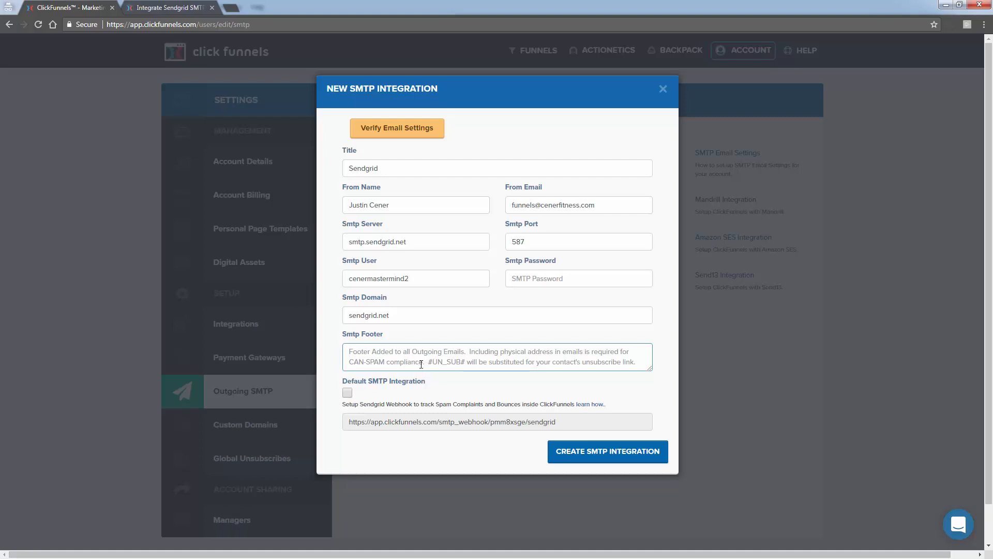
text(You ar)
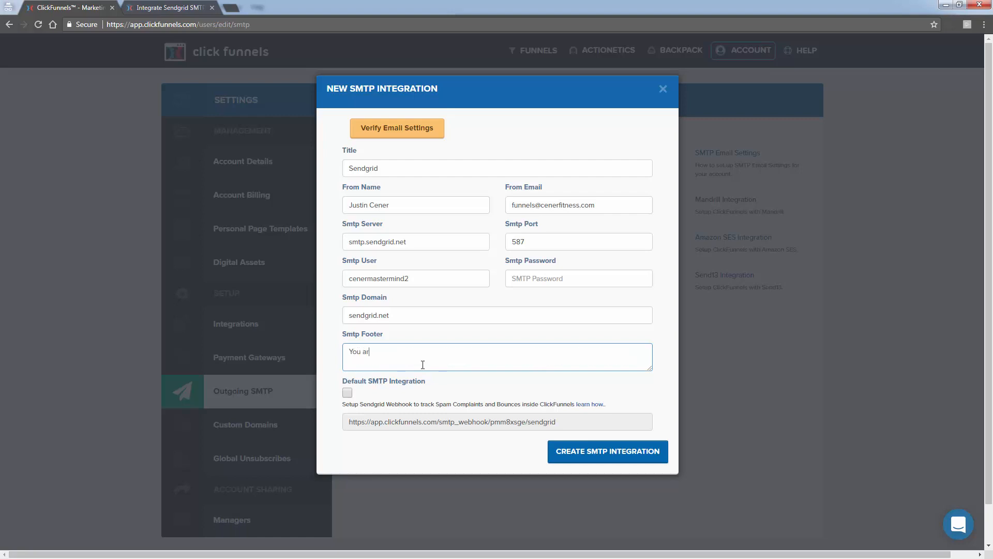
text(e receiving tihs email)
key(ctrl+a)
key(BackSpace)
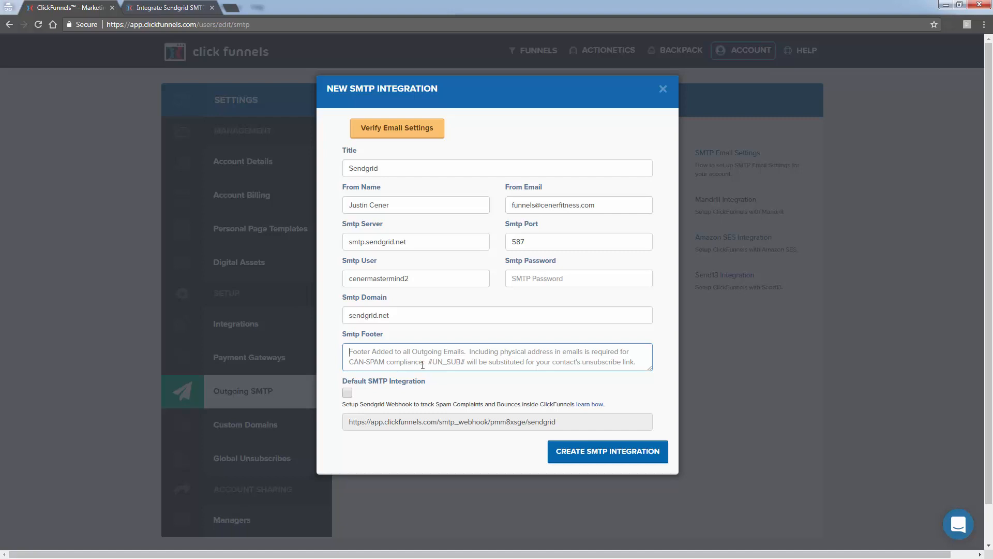
- Write the unsubscribe code #UN_SUB# in the browser's address field and cut it to the clipboard
click(207, 29)
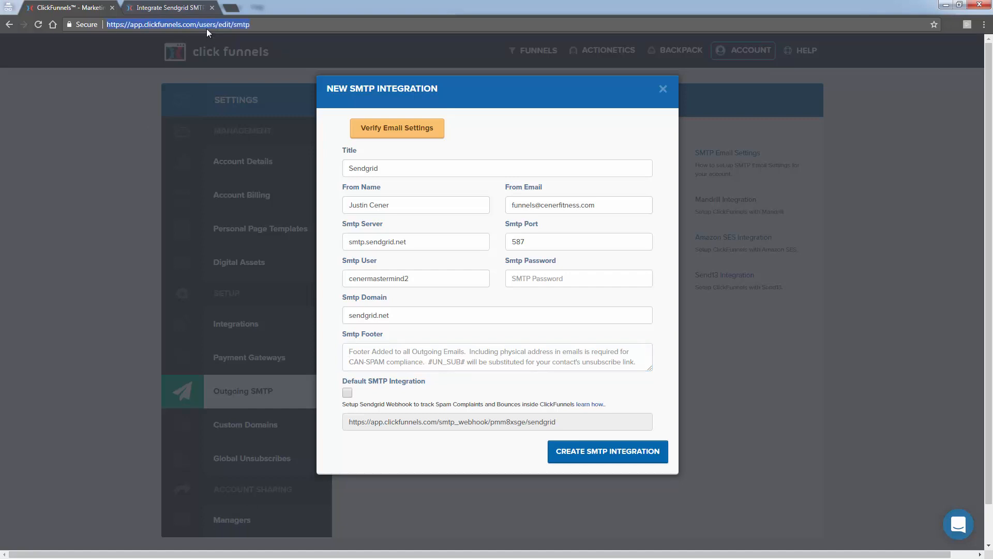
text(#UN_)
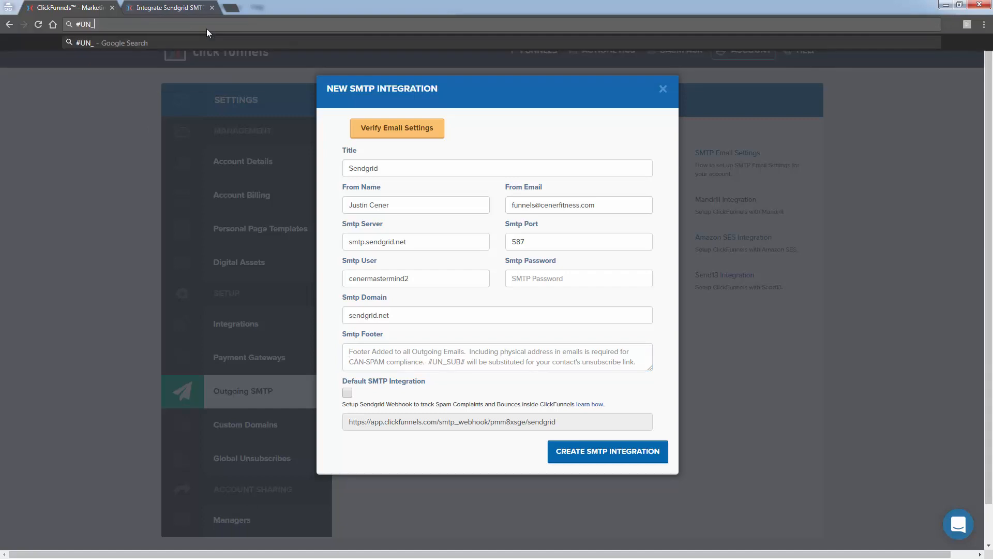
text(SUB#)
key(ctrl+a)
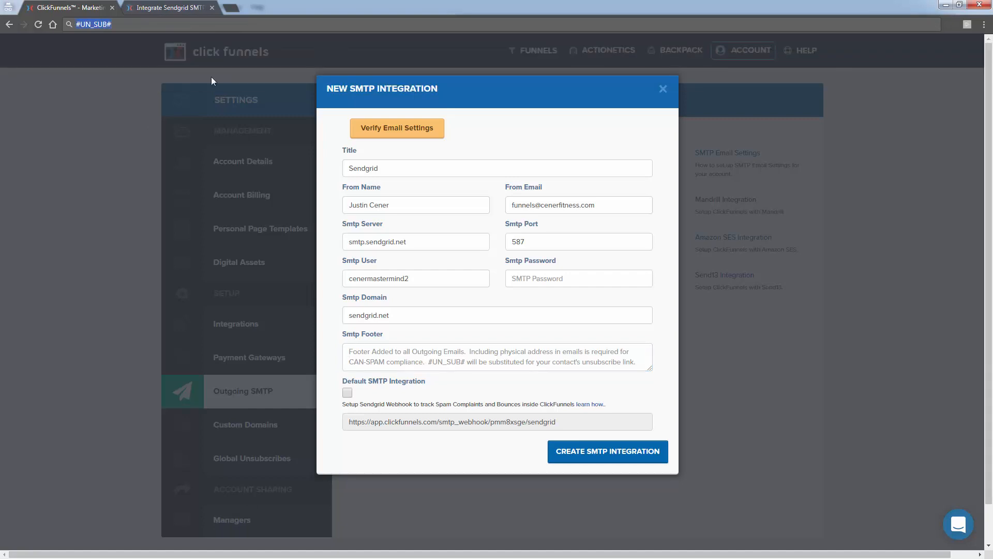
key(ctrl+x)
- Write the Smtp Footer as "You are receiving this email because you have interacted with our products." followed by #UN_SUB#
click(402, 361)
text(You )
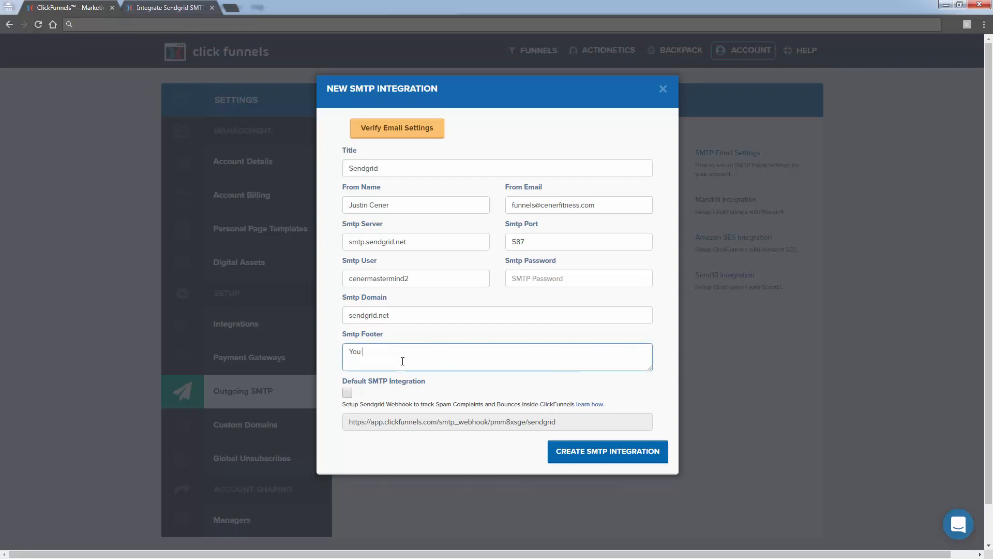
text(are receiving this email because y)
text(ou are)
text(have interacted )
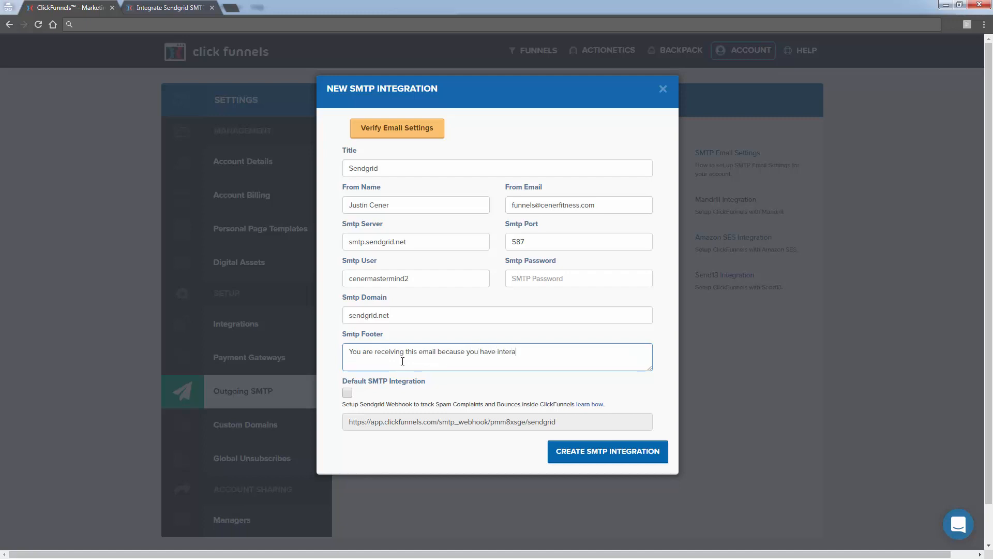
text(with our)
key(BackSpace)
key(BackSpace)
key(BackSpace)
key(BackSpace)
key(BackSpace)
key(BackSpace)
key(BackSpace)
key(BackSpace)
text(with our products.)
key(ctrl+v)
drag(589, 352, 638, 347)
click(635, 357)
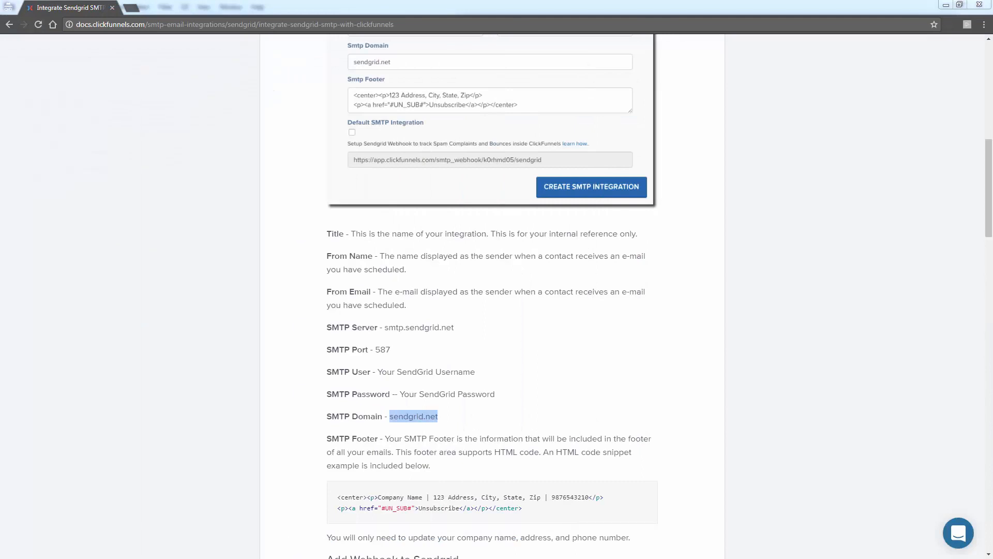
- Replace the whole Smtp Footer with the HTML footer snippet copied from the integration guide
scroll(492, 294, down, 2)
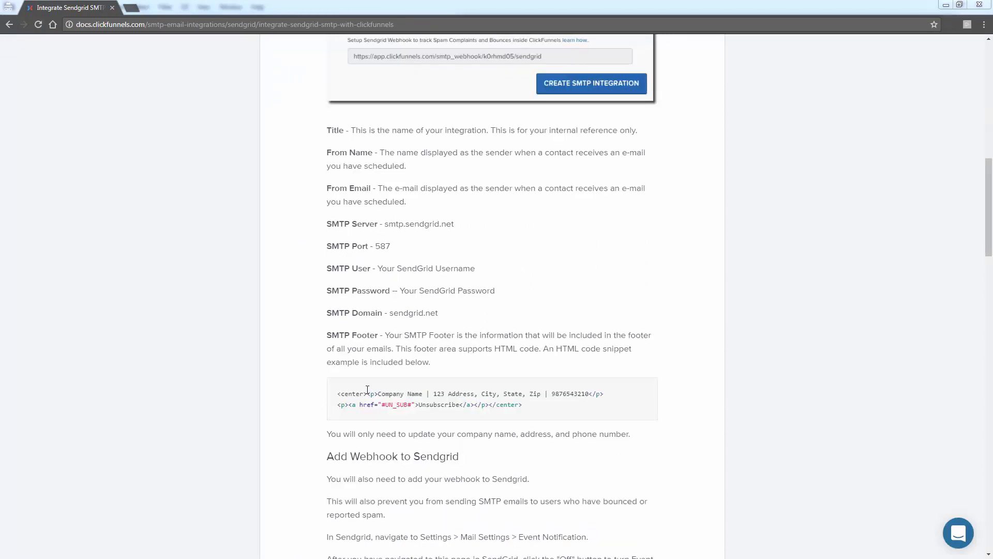
drag(524, 404, 338, 393)
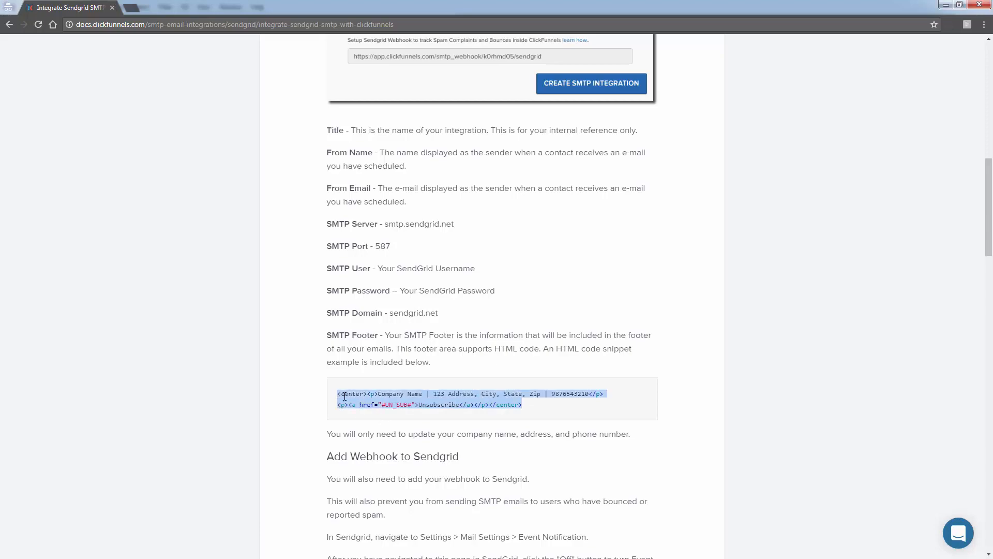
right_click(344, 396)
click(362, 405)
key(alt+Tab)
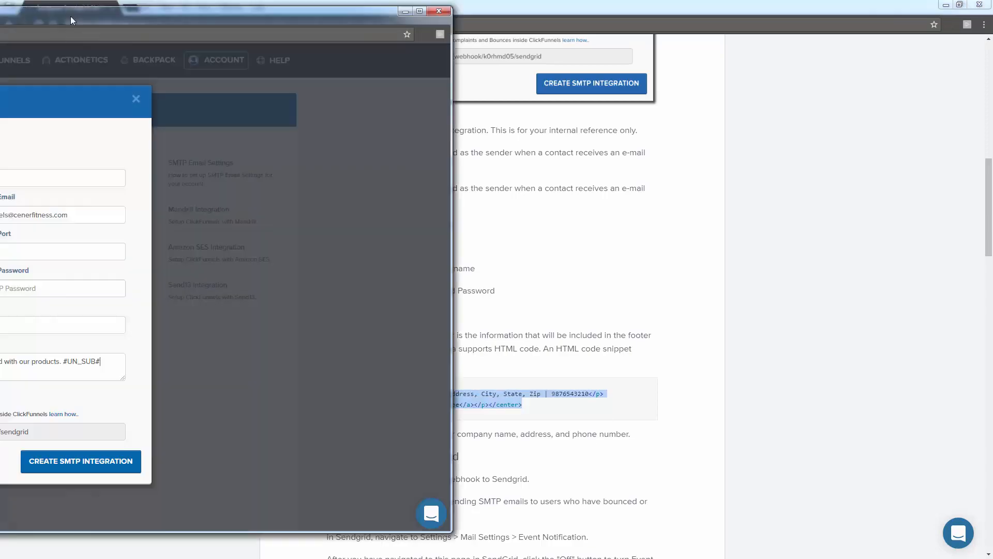
drag(71, 21, 661, 21)
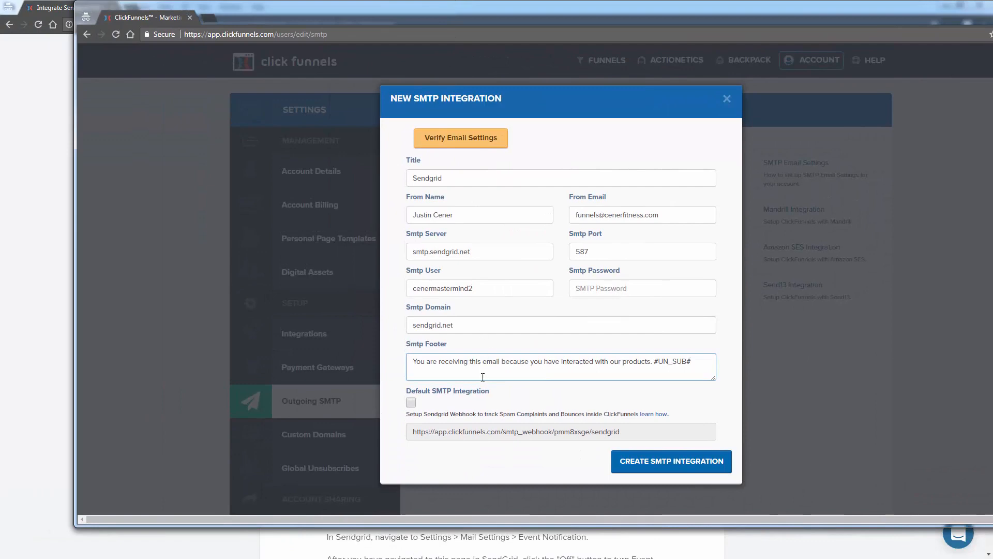
key(ctrl+a)
key(ctrl+v)
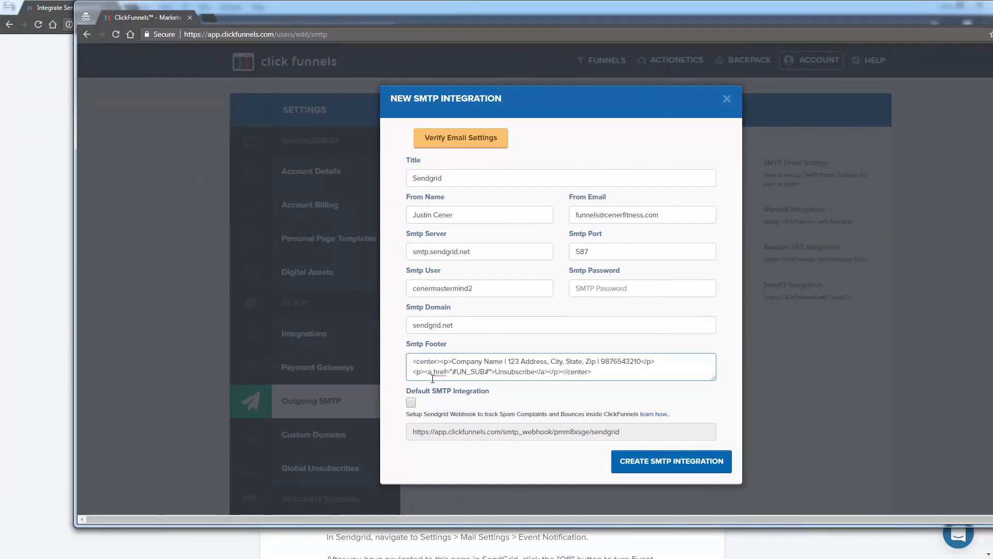
- Replace the placeholder company details in the Smtp Footer with the company's name and postal address, and remove the placeholder phone number
drag(454, 361, 598, 360)
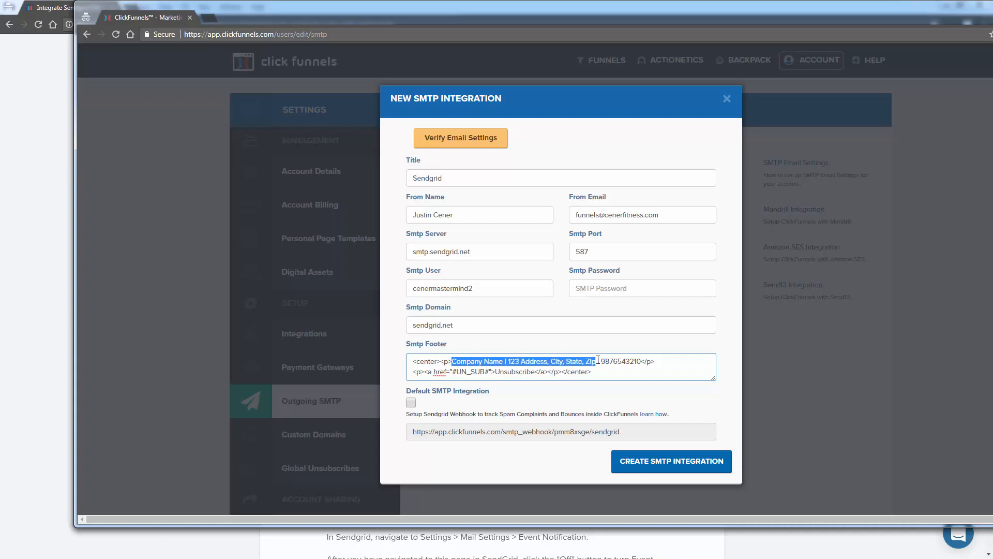
text(Cener Social Me)
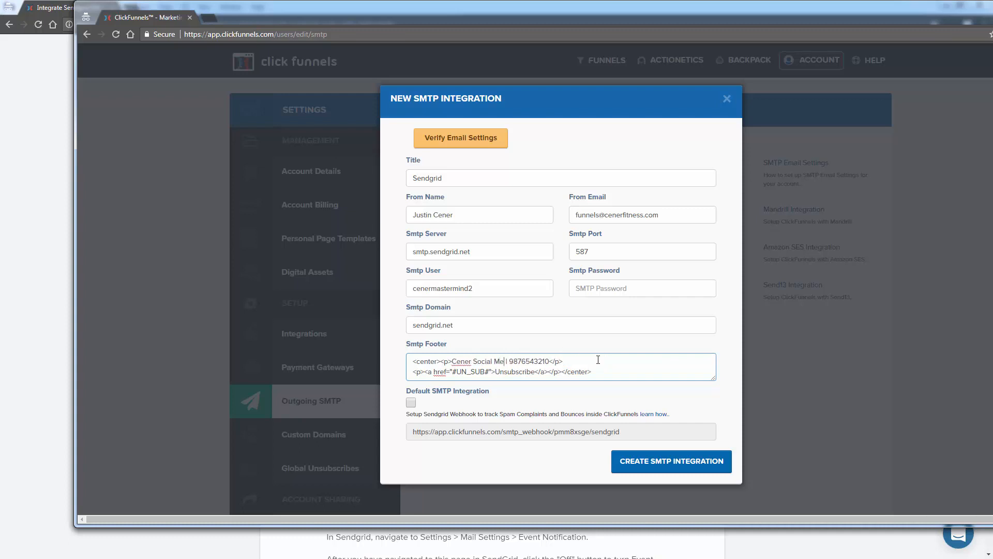
text(dia LLC )
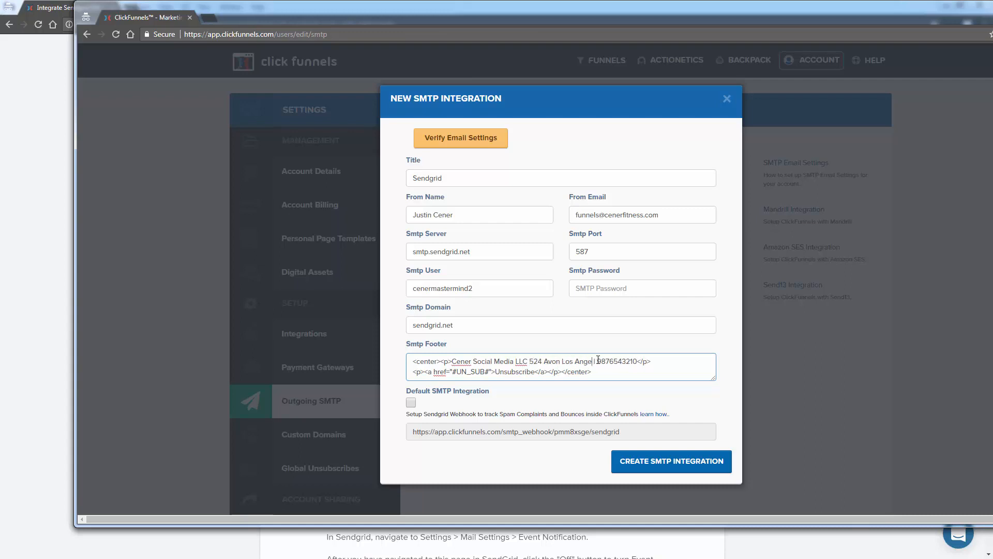
double_click(648, 364)
key(BackSpace)
key(BackSpace)
key(BackSpace)
key(BackSpace)
- Compare the edited footer with the integration guide and make Sendgrid the default SMTP integration
drag(407, 197, 460, 207)
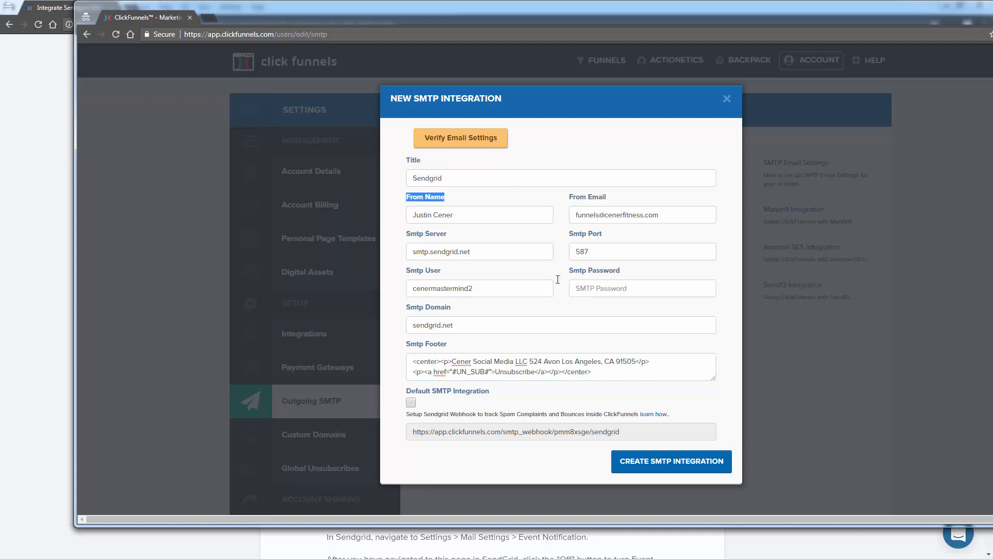
triple_click(436, 360)
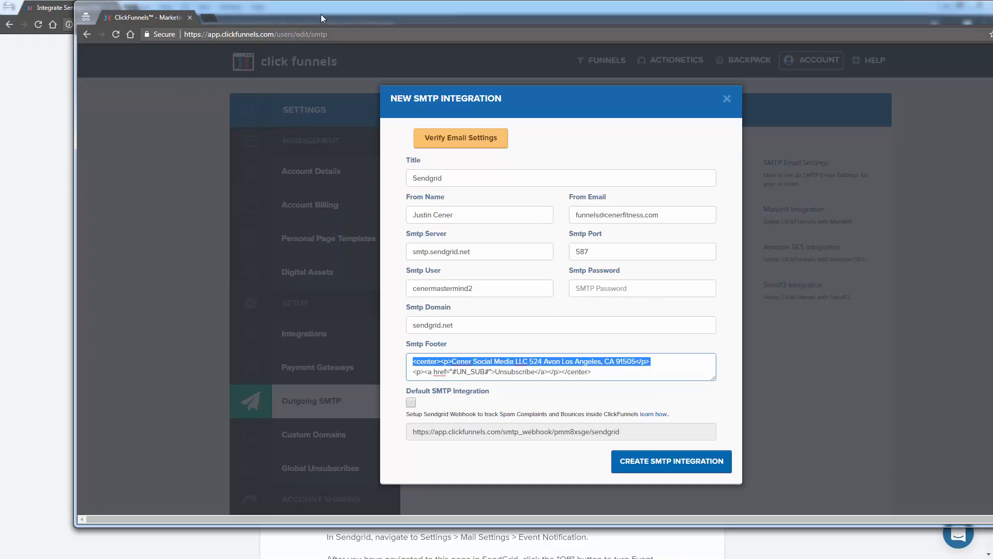
drag(321, 14, 0, 15)
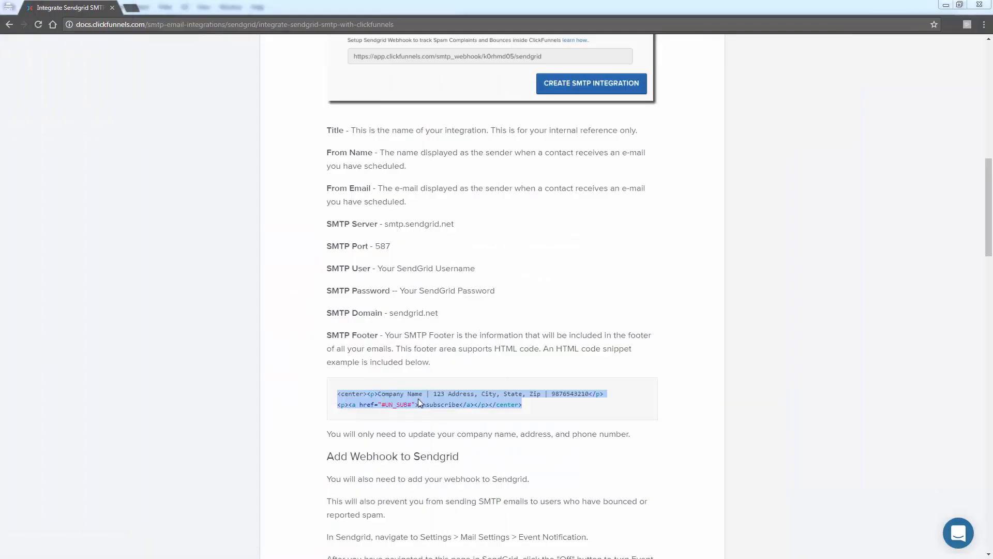
scroll(419, 401, down, 1)
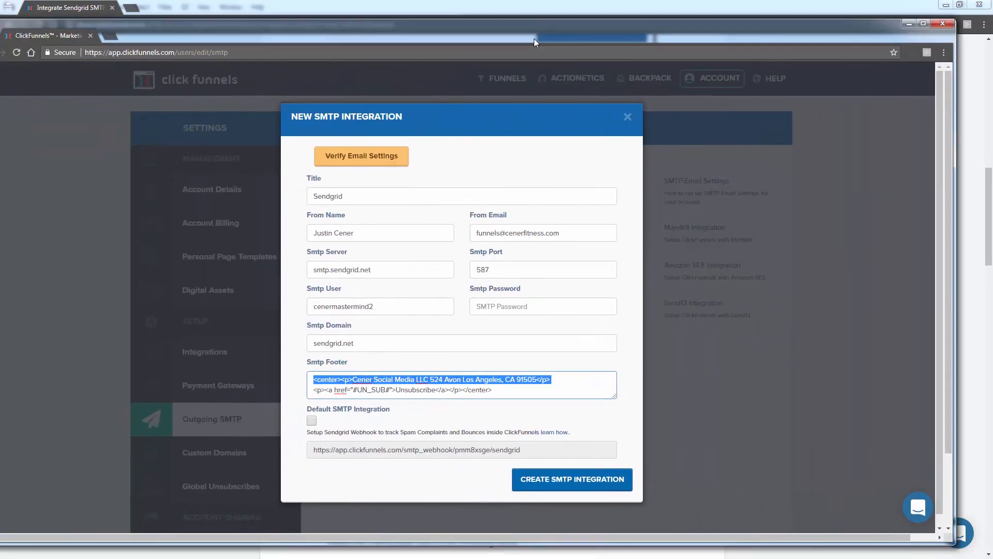
click(311, 421)
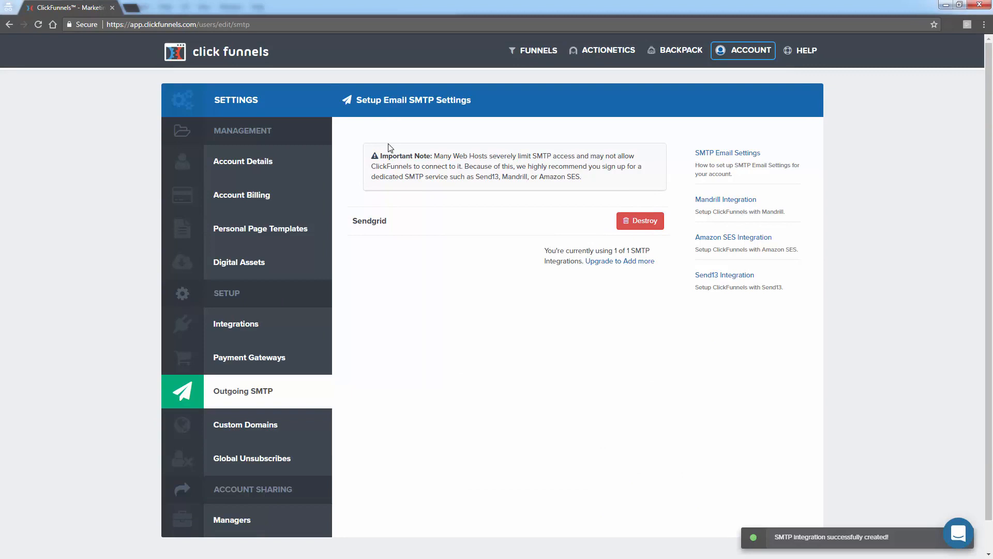
- Open the saved Sendgrid integration and verify its email settings
click(366, 223)
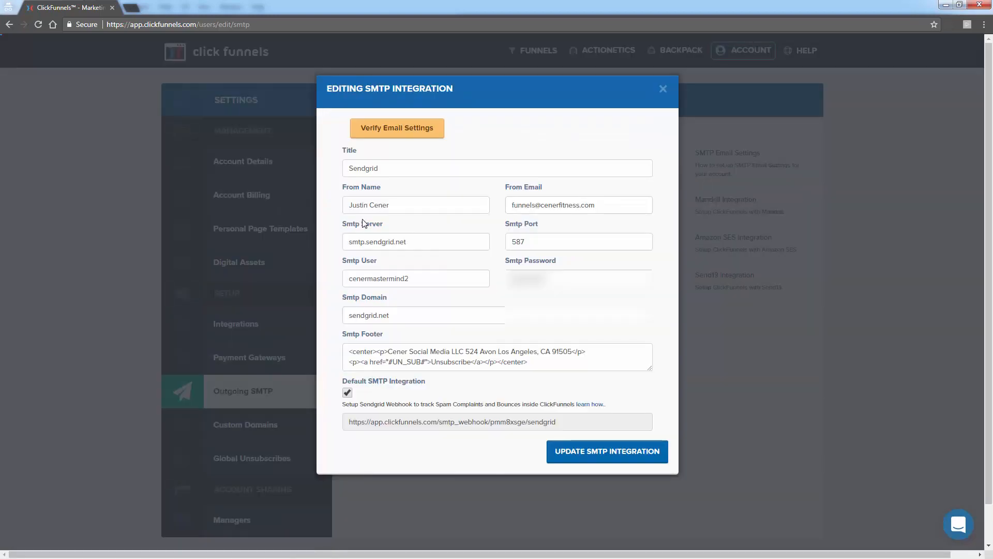
click(663, 94)
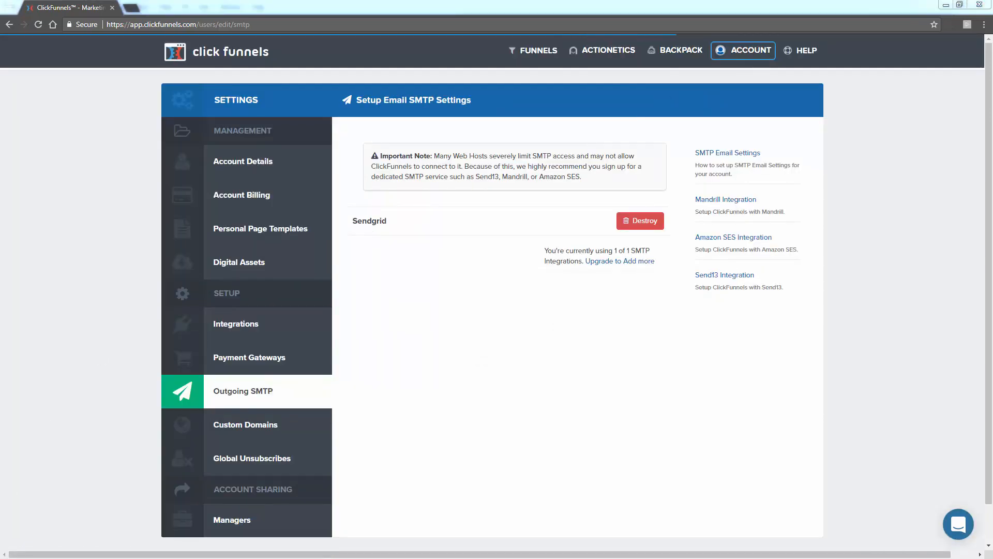
click(362, 227)
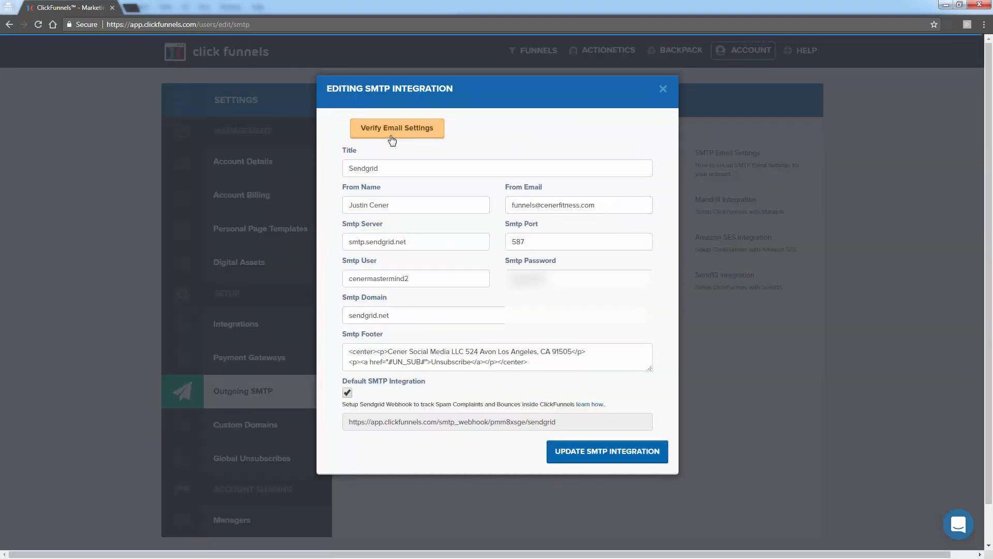
click(392, 138)
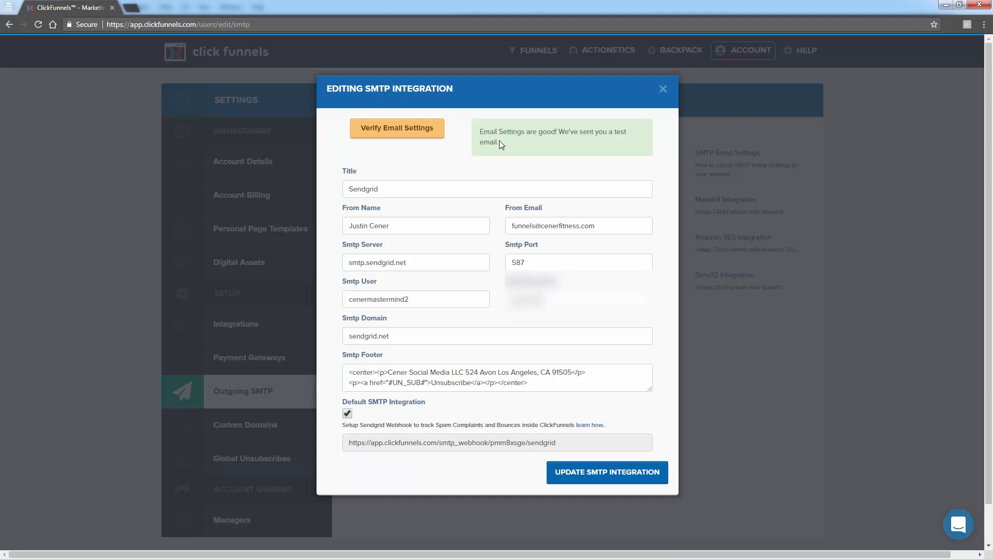
drag(499, 141, 482, 131)
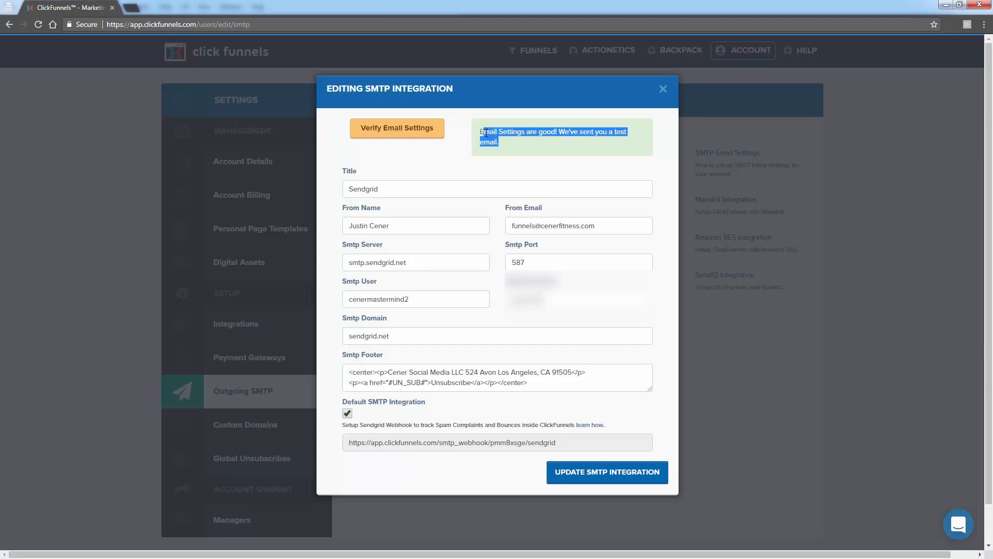
click(482, 131)
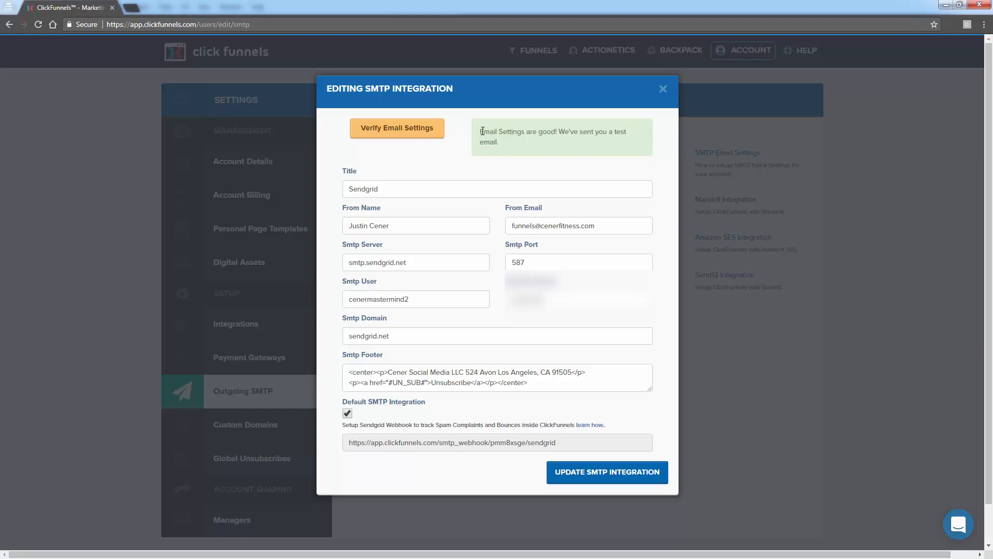
- Examine the domain and mailbox name of the integration's From Email address
double_click(559, 227)
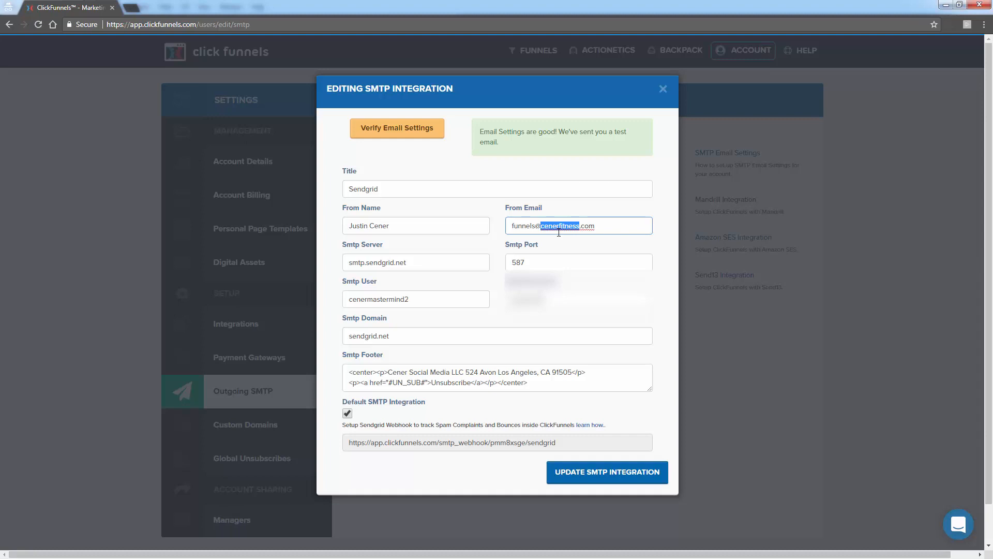
click(558, 233)
double_click(557, 232)
click(557, 232)
triple_click(557, 232)
click(557, 232)
double_click(511, 226)
- Search the web for "zoho hosted email" in a new tab and open the Zoho Mail email hosting page
click(132, 7)
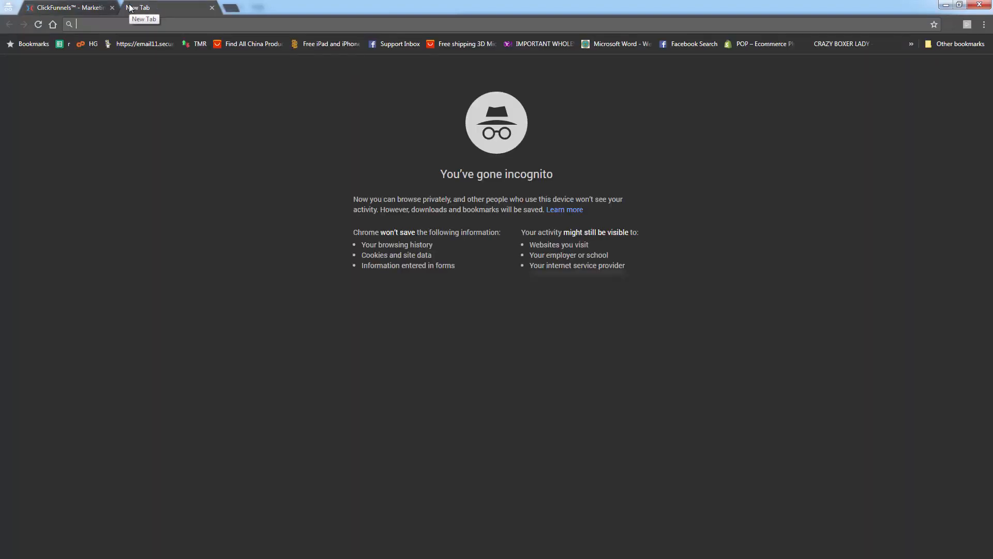
text(zoho )
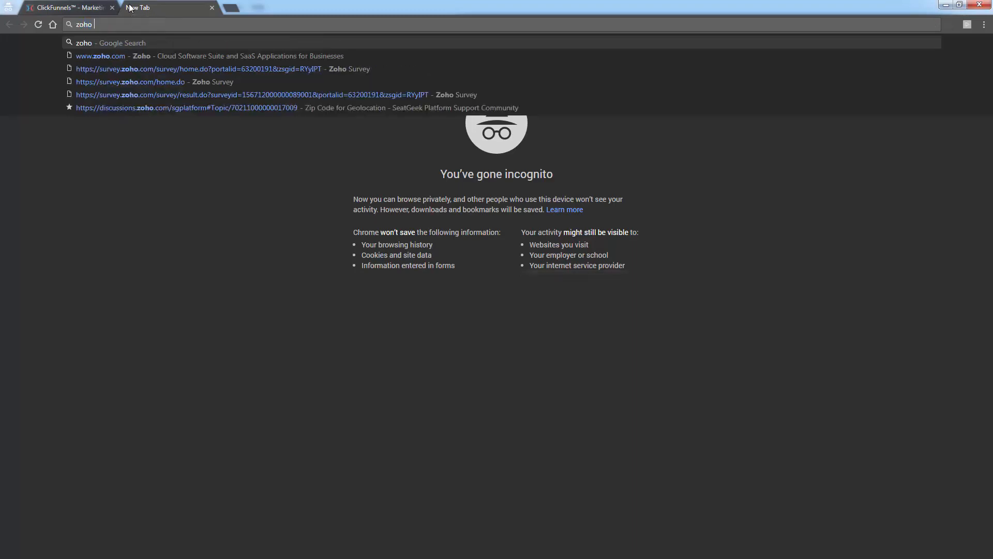
text(hoste d email)
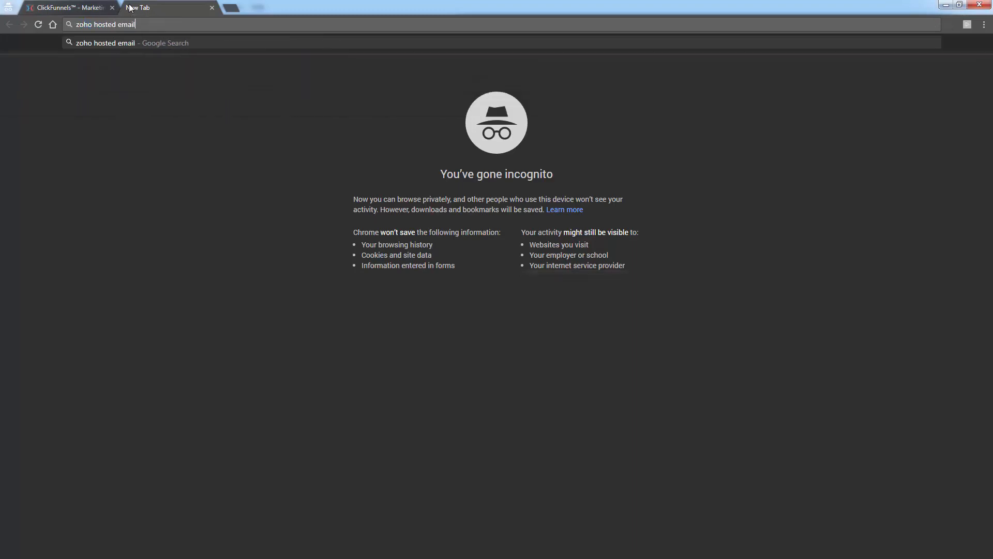
key(Return)
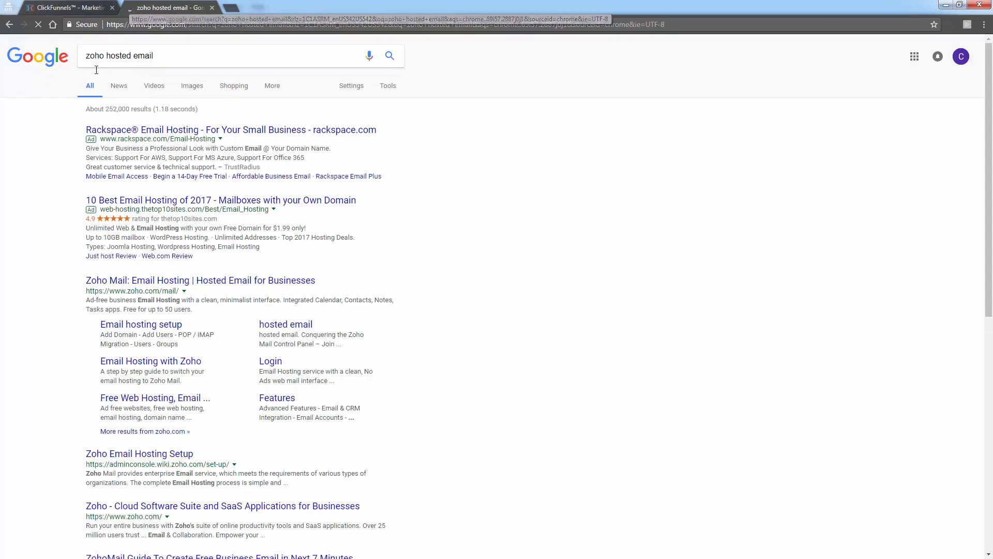
click(186, 282)
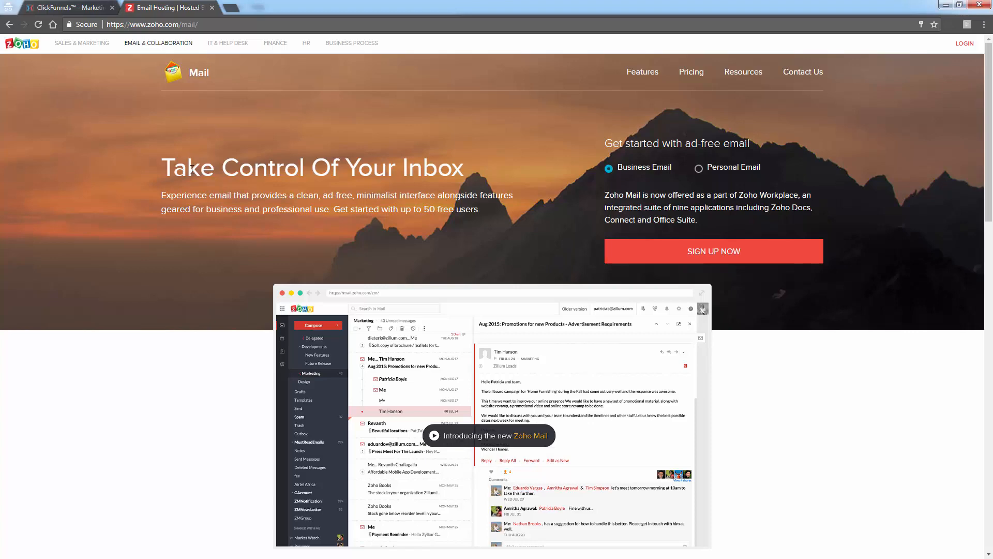
- Search the web for "google apps" in another new tab and open the G Suite home page
click(231, 7)
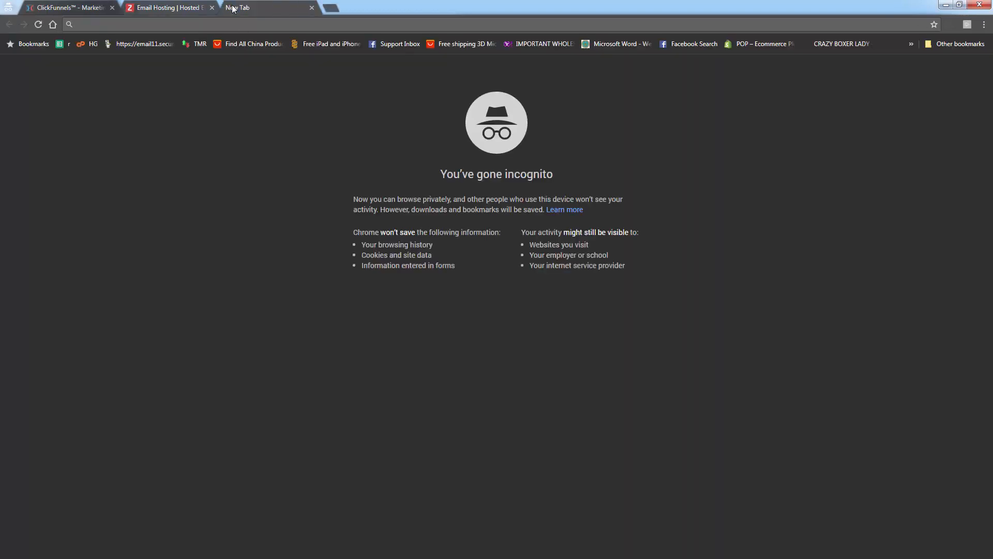
text(google hos)
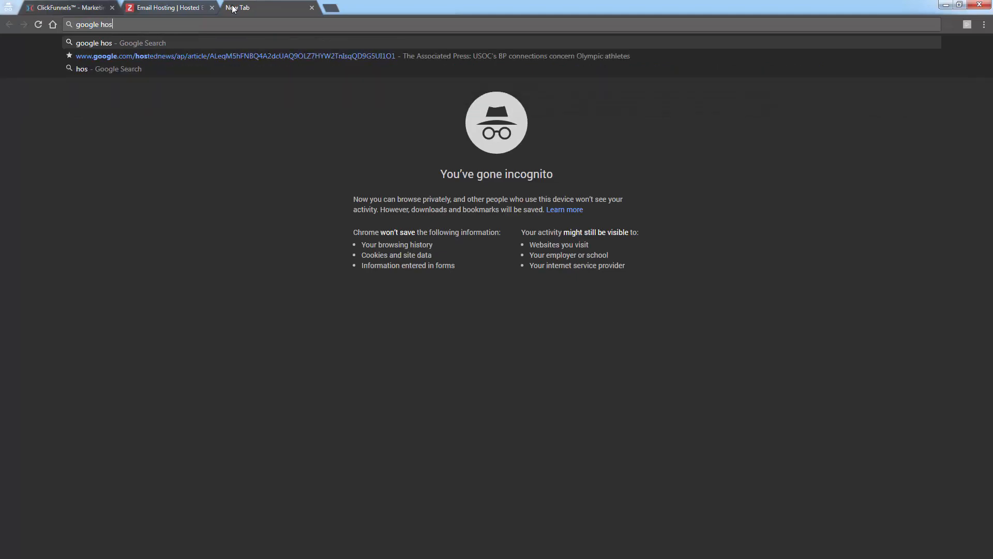
text(apps)
key(Return)
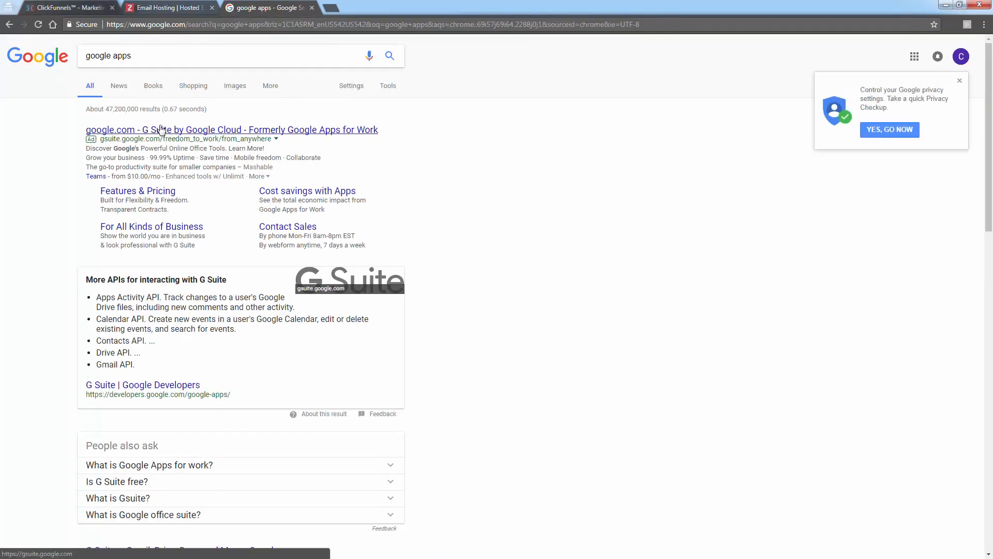
scroll(130, 382, down, 5)
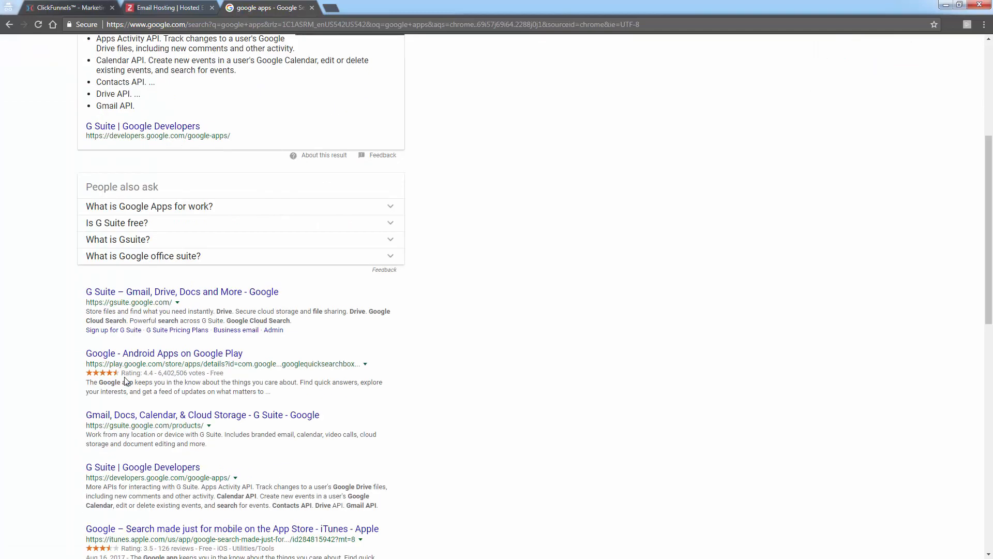
click(153, 293)
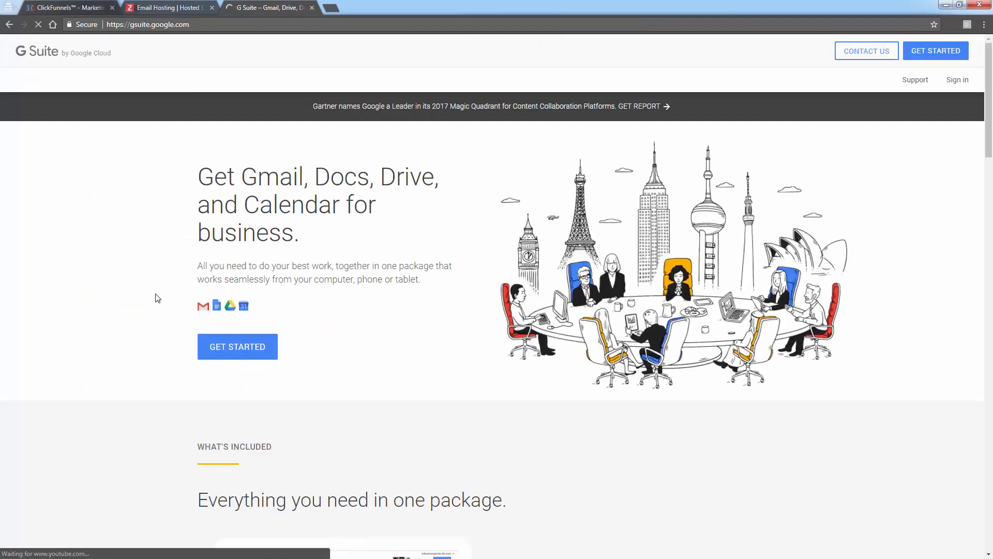
- Examine the G Suite page for the included apps, the price per user and the custom-domain email offer
scroll(130, 363, down, 4)
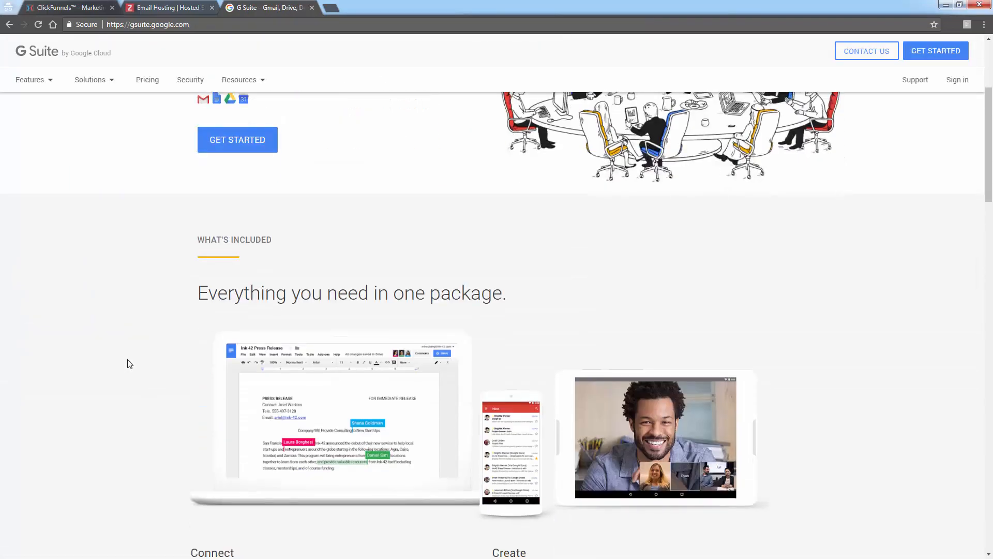
scroll(129, 364, down, 1)
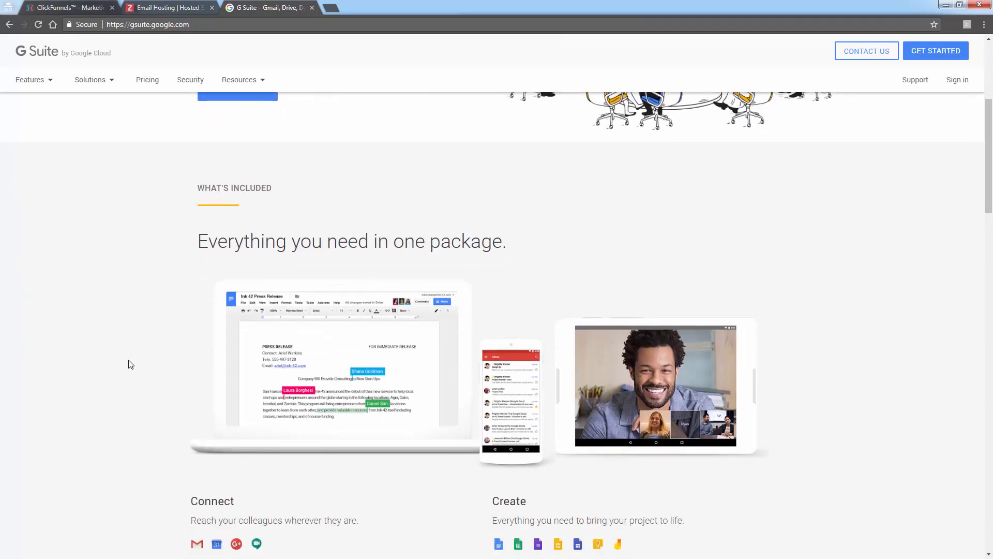
scroll(129, 364, down, 3)
scroll(130, 363, down, 3)
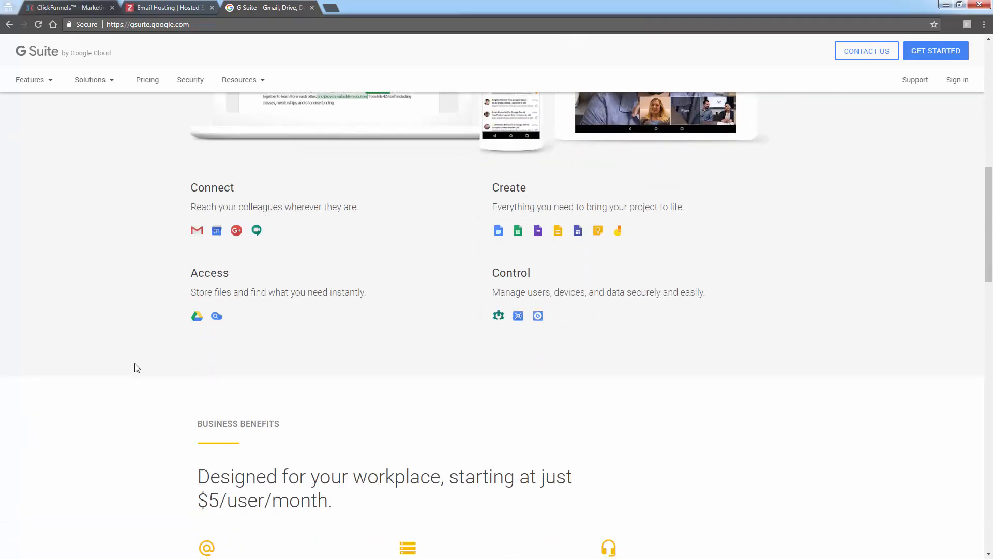
scroll(133, 368, down, 2)
drag(198, 400, 357, 414)
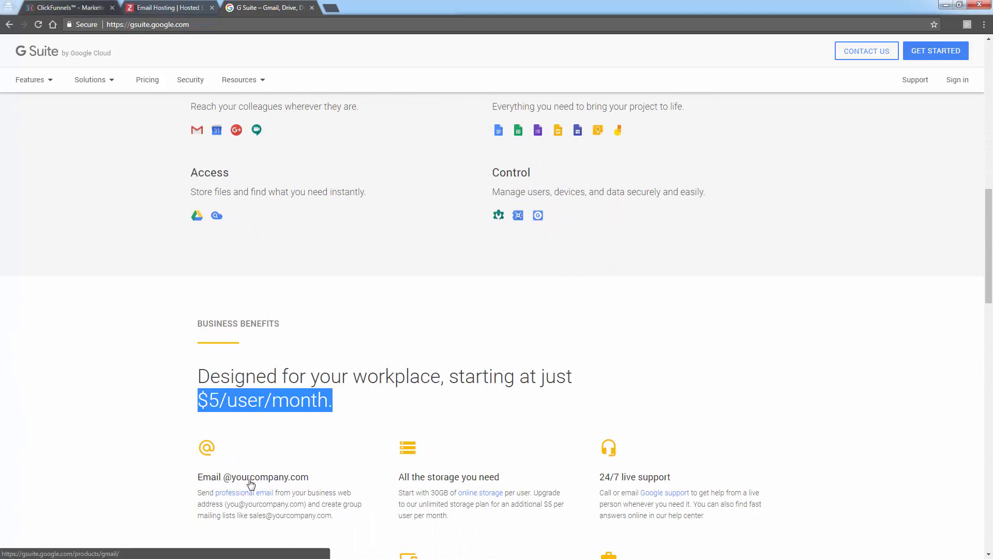
scroll(251, 484, down, 1)
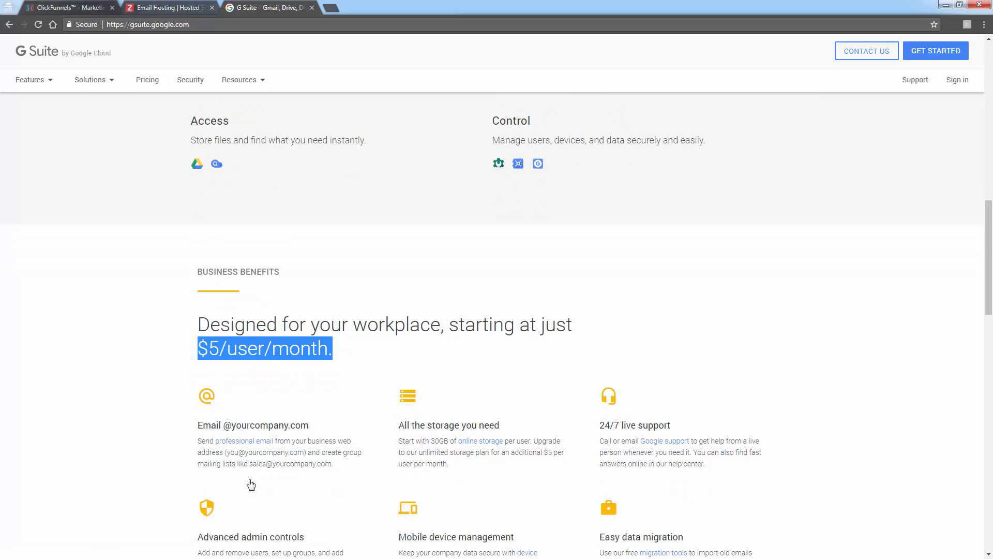
click(248, 345)
scroll(228, 429, down, 3)
scroll(220, 455, up, 2)
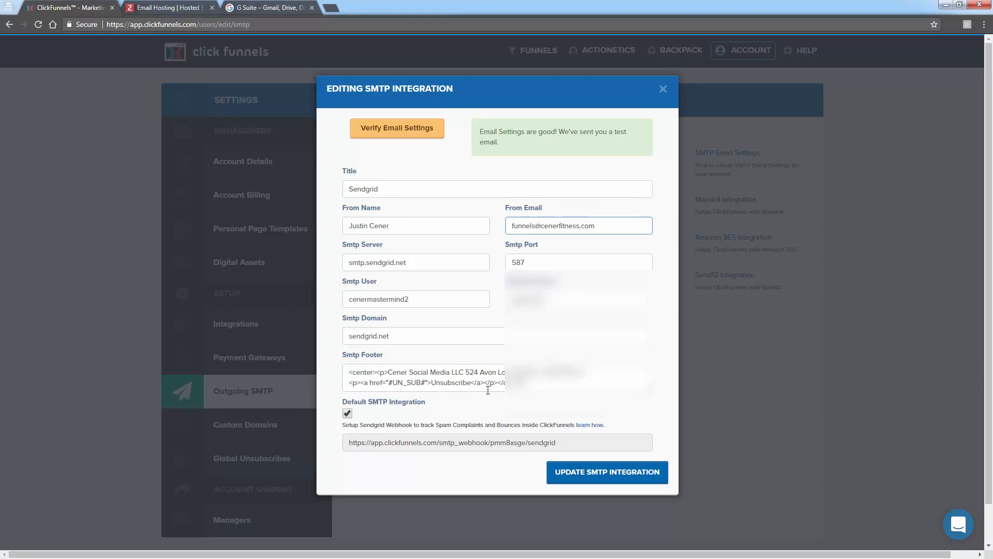
- Update the Sendgrid integration in ClickFunnels and open the products of Just Takes One - Step 2 in the first shared funnel
click(593, 472)
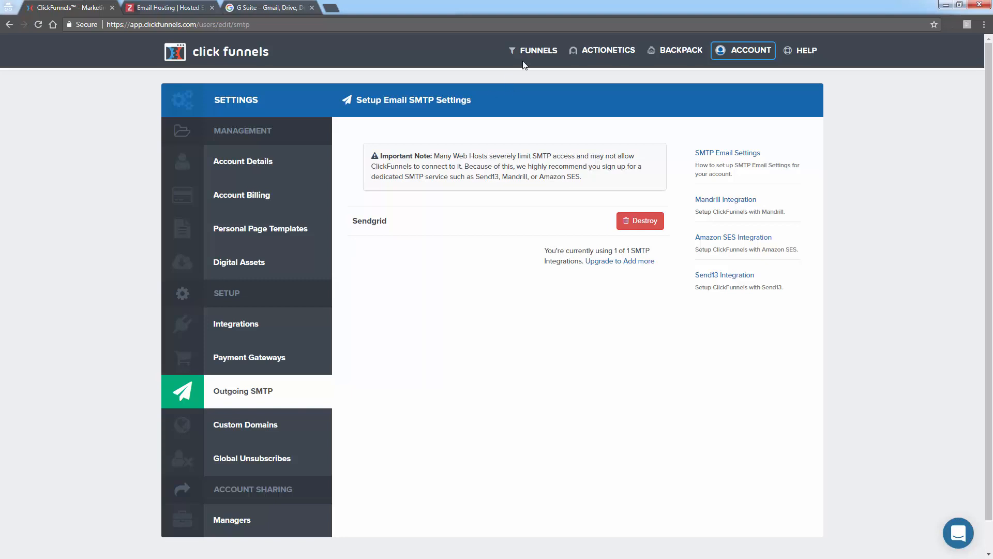
click(532, 71)
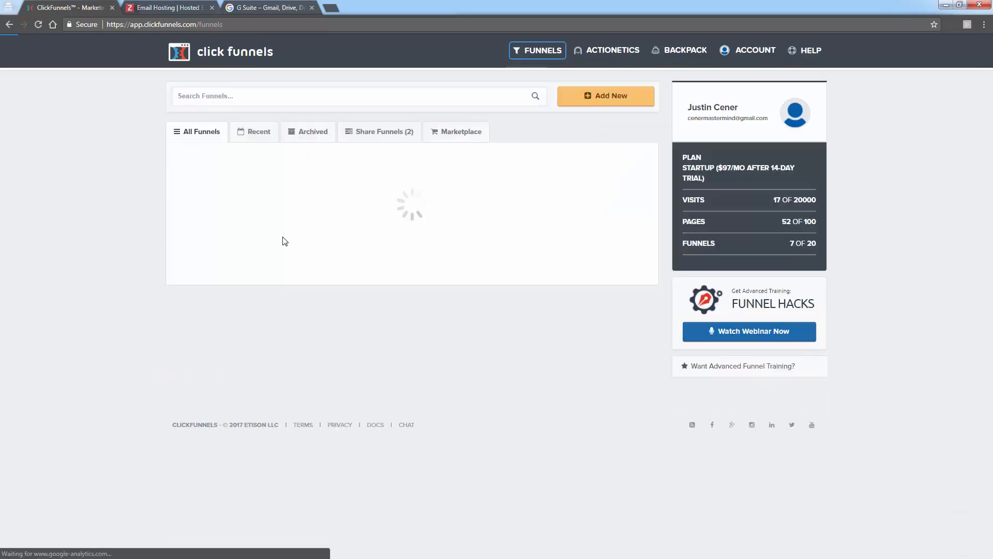
click(286, 189)
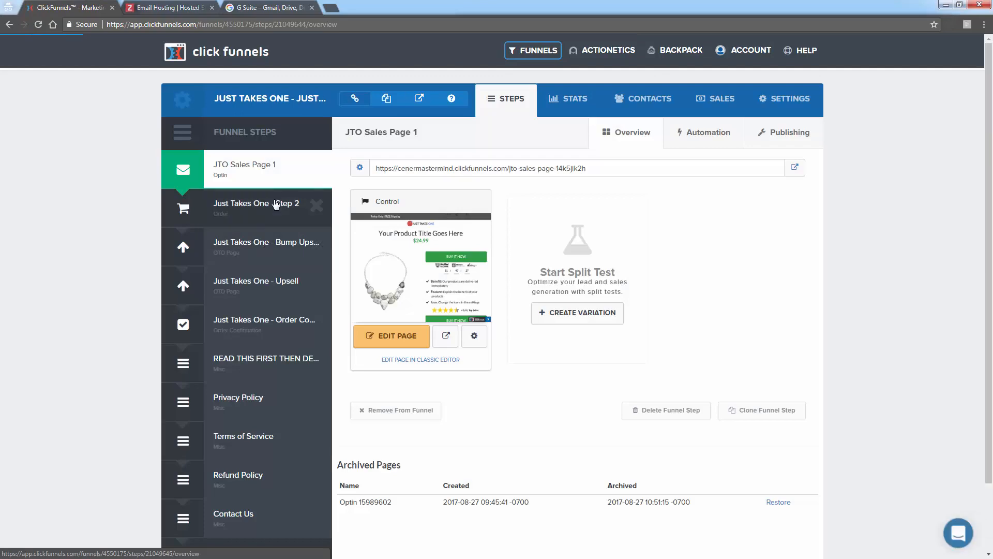
click(276, 205)
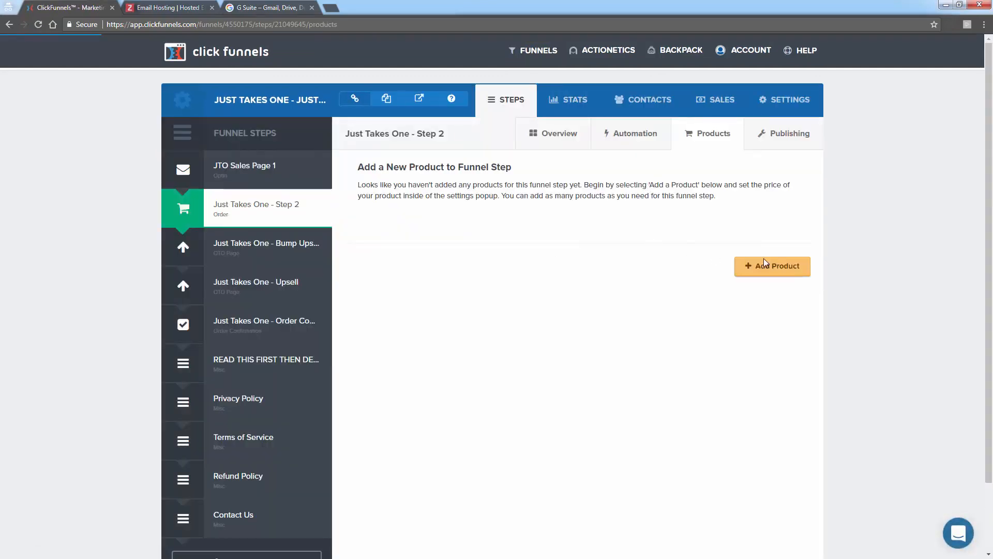
- Examine the fulfillment email settings for a new product in Just Takes One - Step 2 and close the form without creating the product
click(754, 269)
click(417, 120)
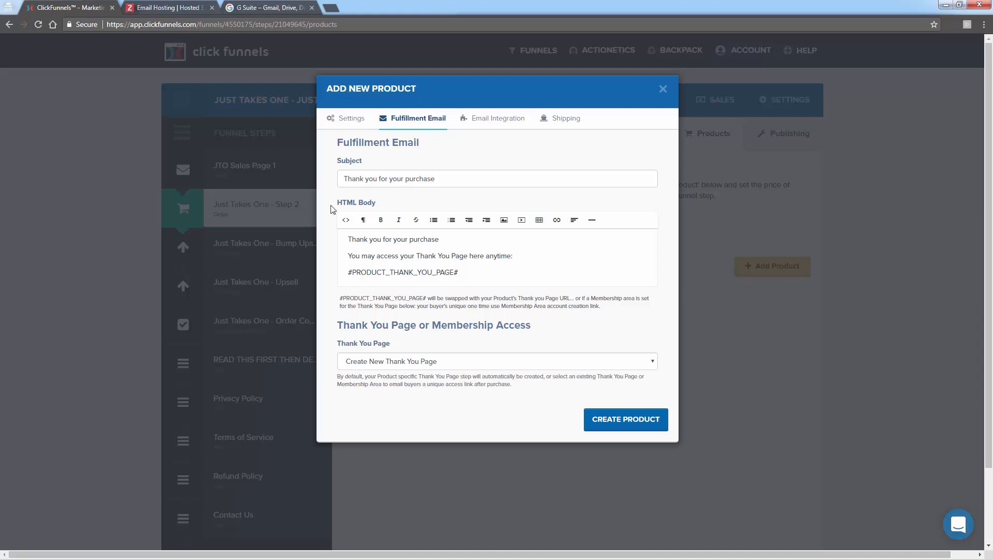
click(663, 89)
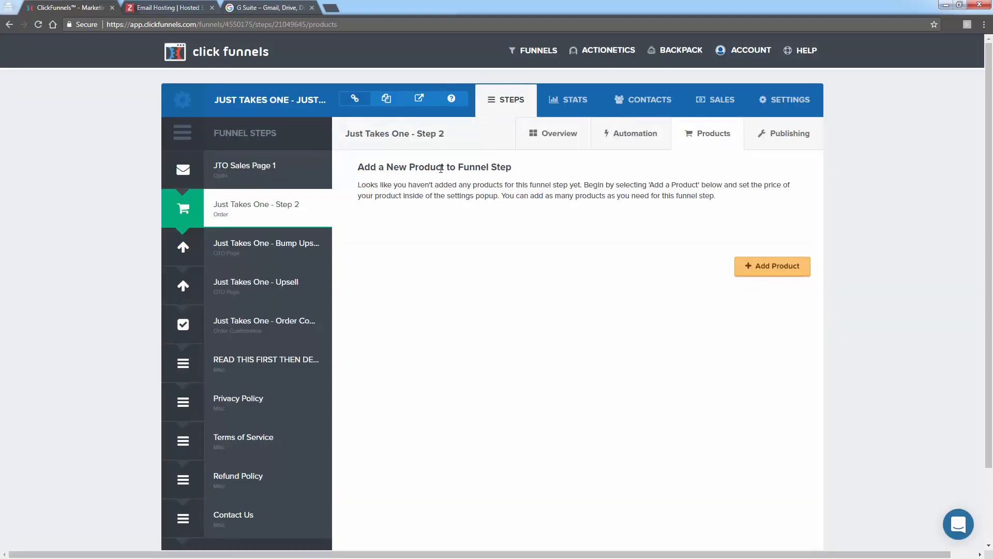
drag(436, 167, 637, 205)
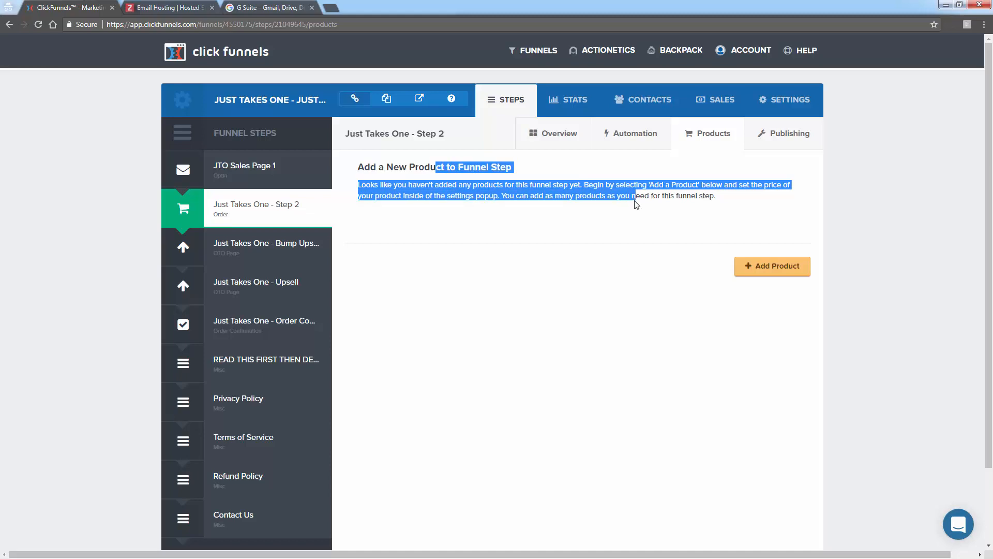
click(637, 205)
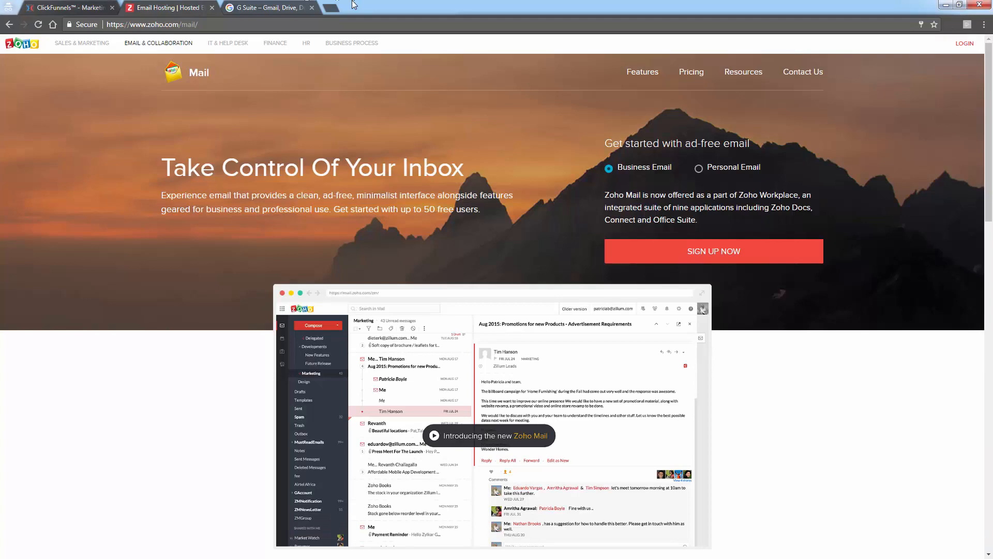
- Review the open Zoho Mail and G Suite pages again and return to the ClickFunnels products page
click(184, 8)
click(262, 8)
click(171, 9)
click(80, 9)
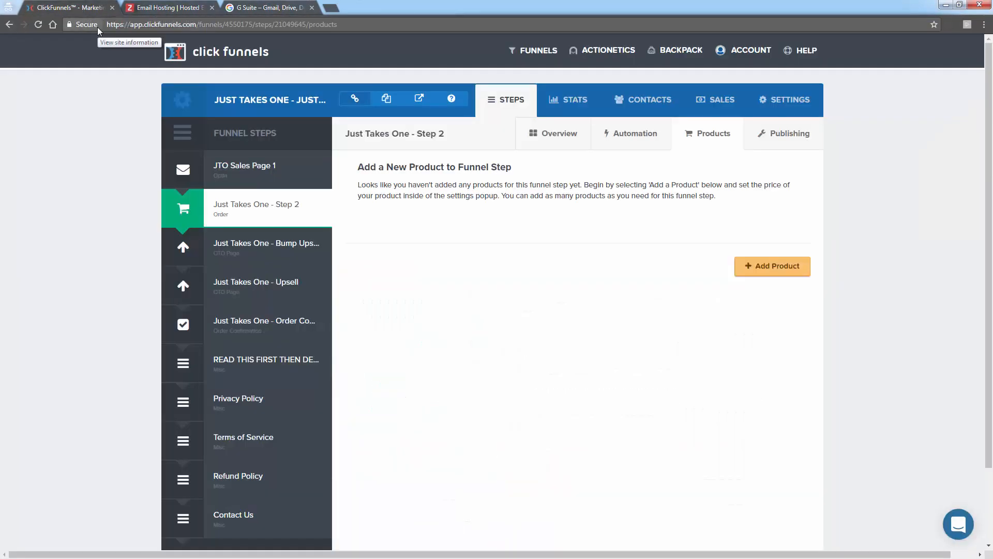